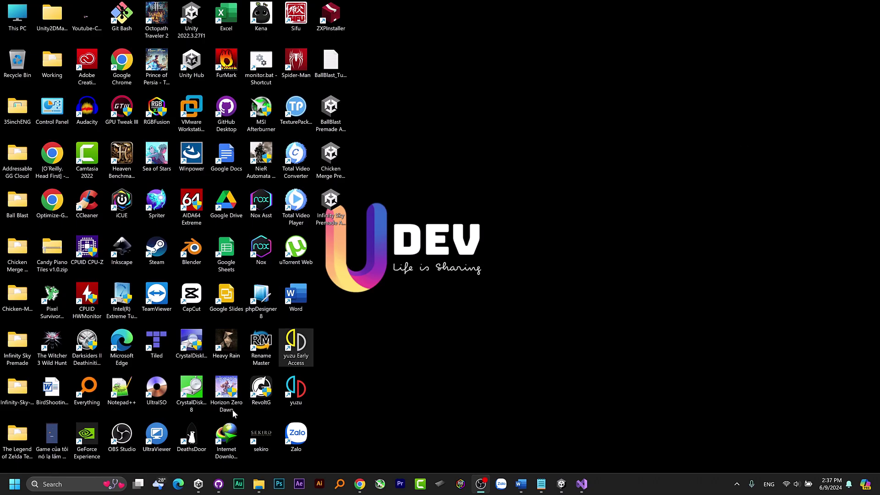
Create a 2D (Built-In Render Pipeline) project named 'BallBlast Tutorial' with Unity Cloud connection disabled.
click(201, 484)
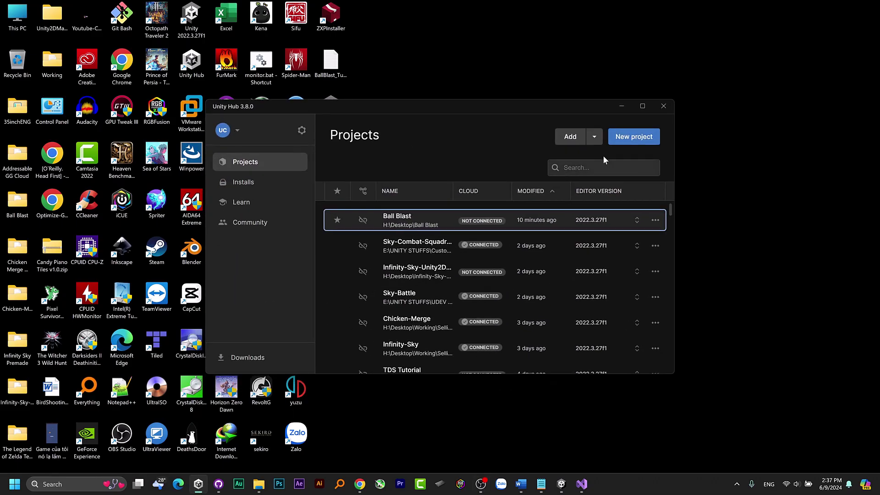
click(620, 141)
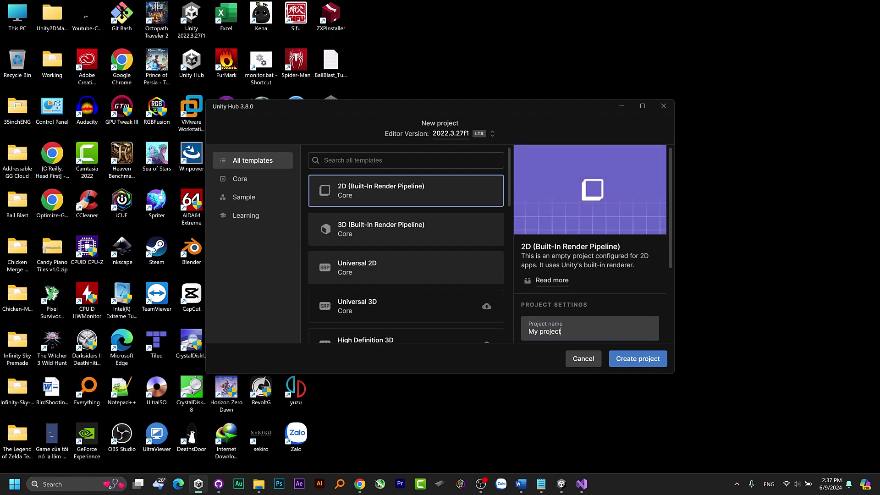
key(BackSpace)
text(B)
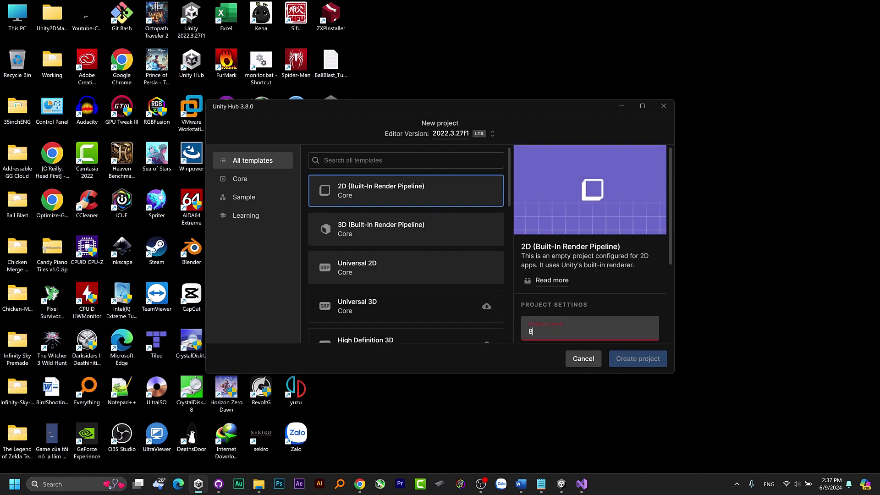
text(allBl)
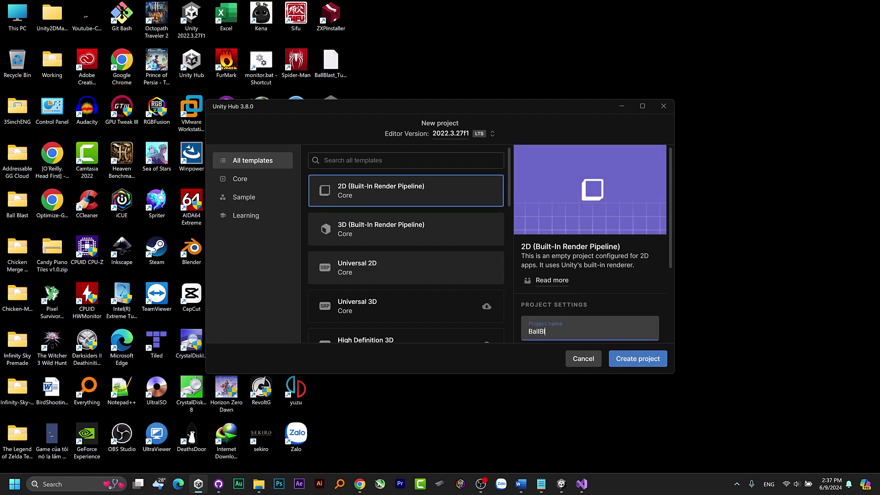
text(ast)
text(Tu)
key(BackSpace)
key(BackSpace)
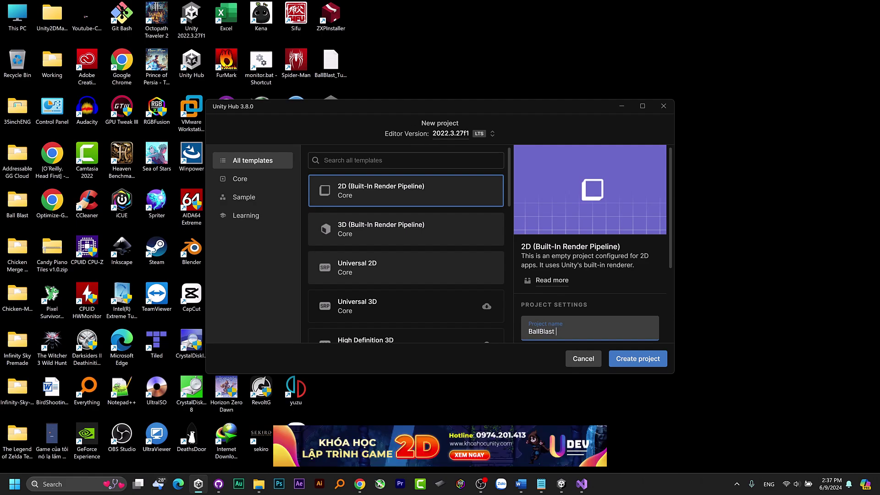
text(Tut)
text(orial)
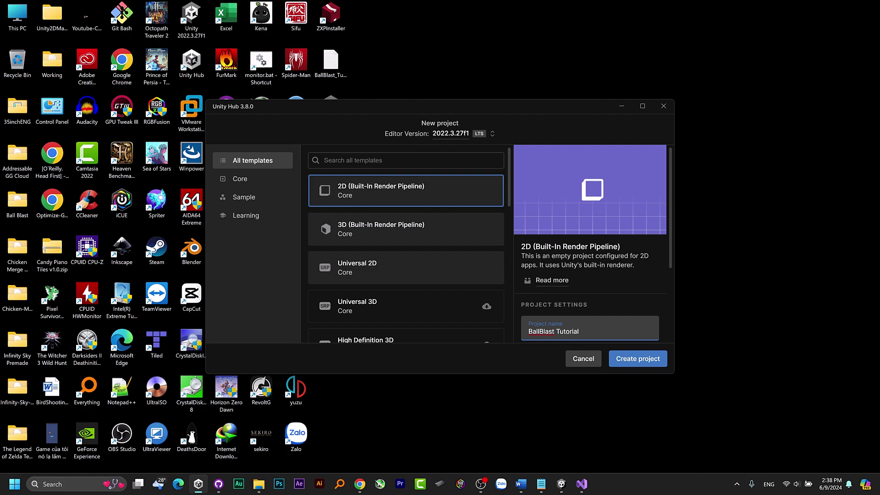
scroll(536, 314, down, 3)
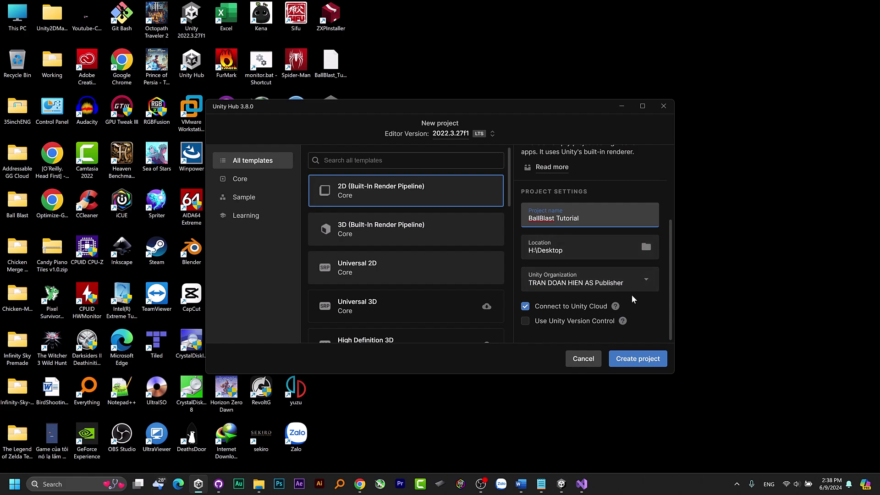
click(603, 305)
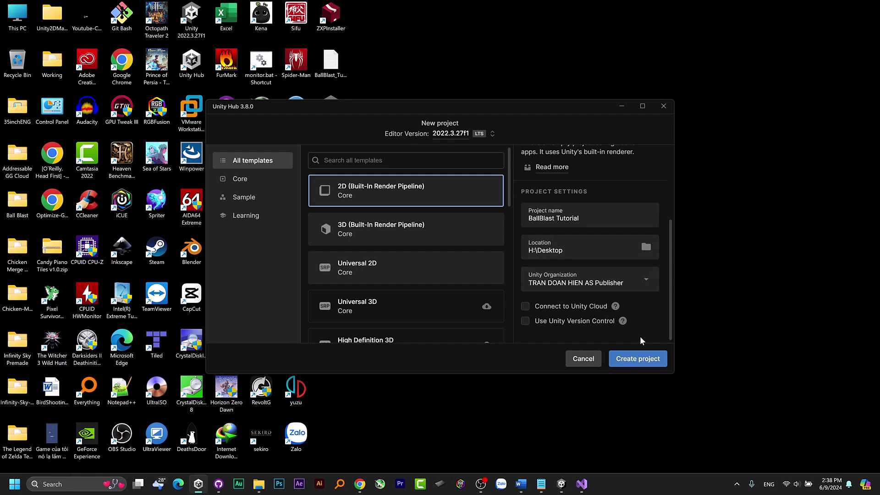
click(638, 356)
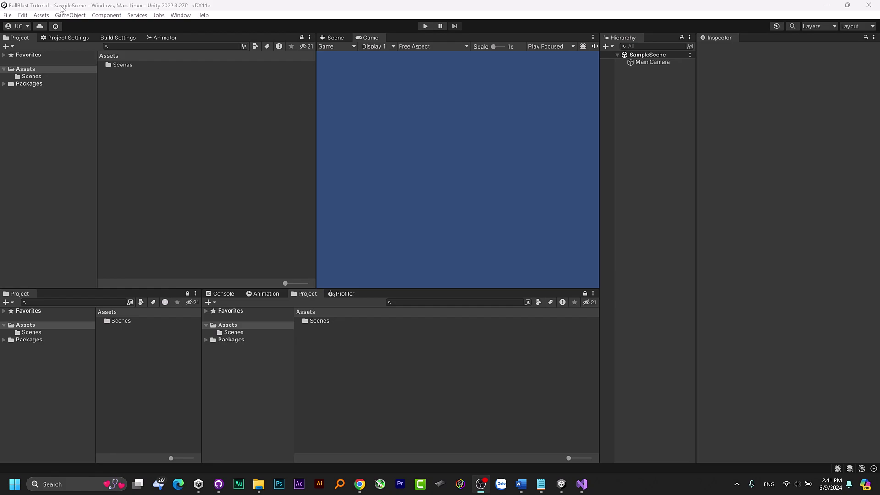
Import all assets from the custom package 'BallBlast Premade Assets.unitypackage' on the Desktop.
click(48, 15)
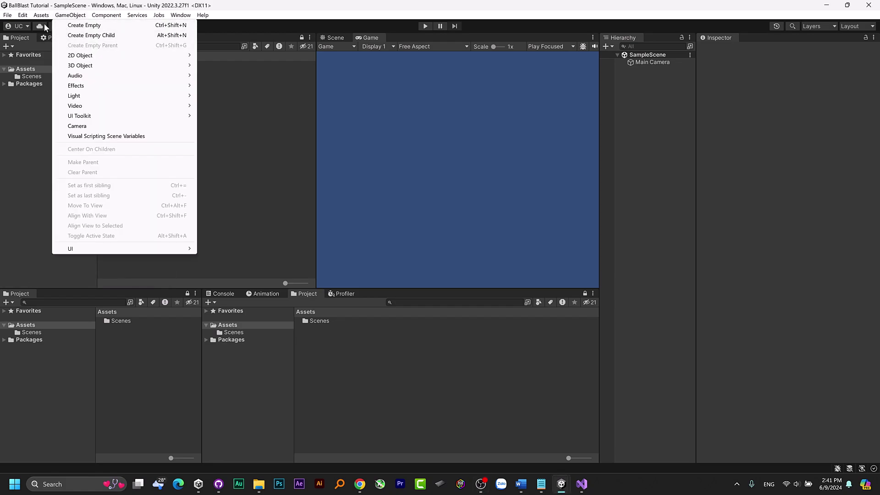
mouse_move(92, 128)
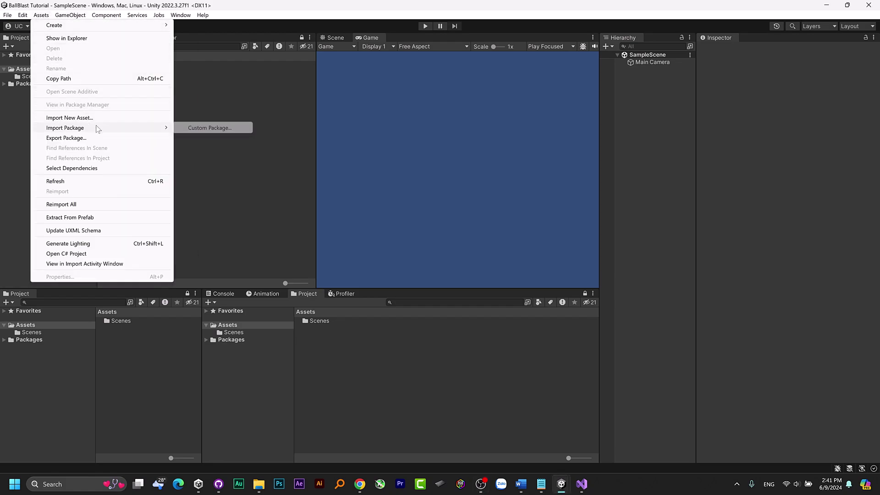
click(194, 128)
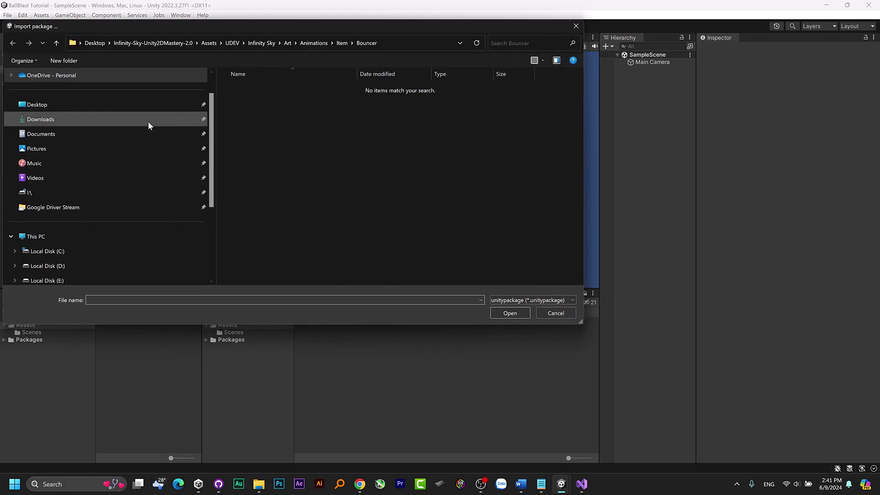
click(160, 106)
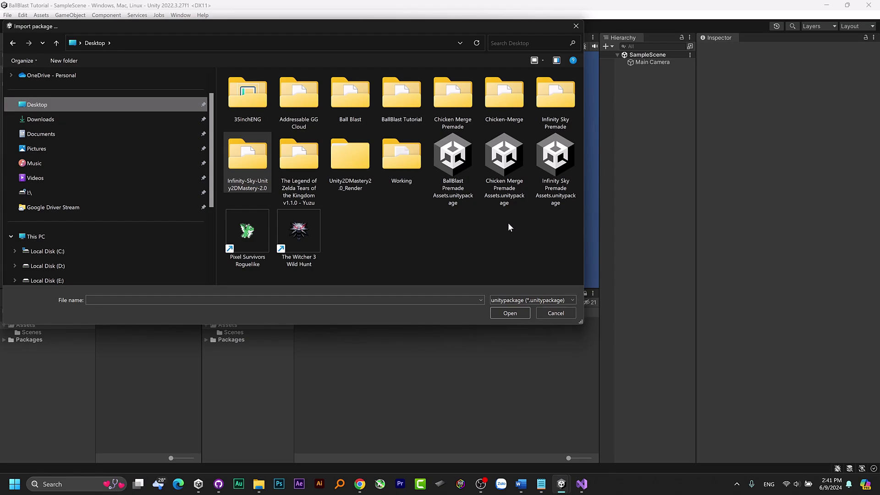
double_click(464, 190)
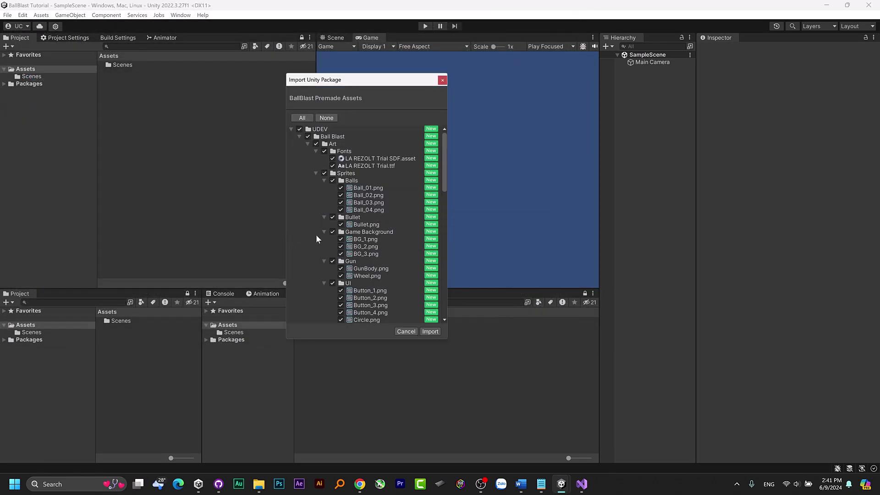
click(426, 332)
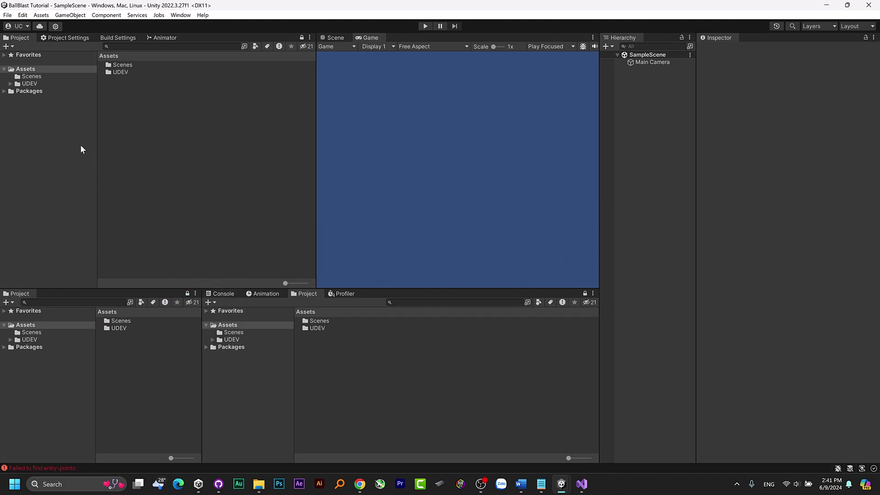
Move the Scenes folder into UDEV > Ball Blast.
click(10, 84)
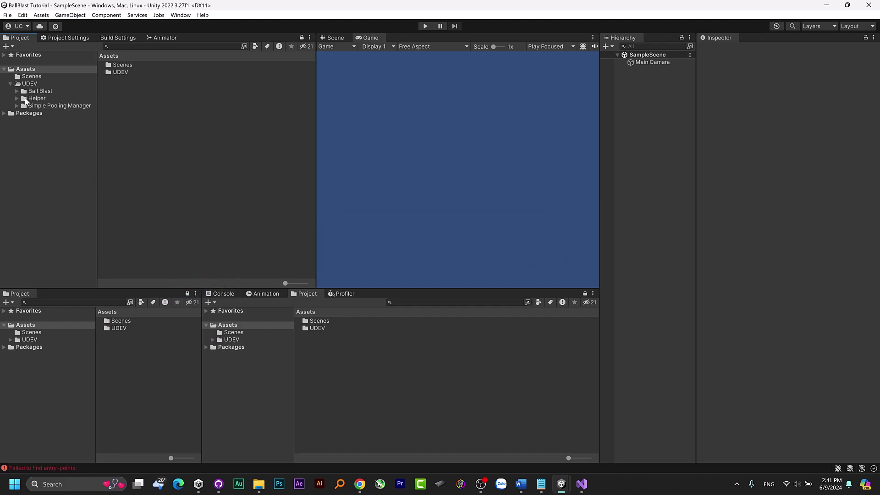
click(16, 90)
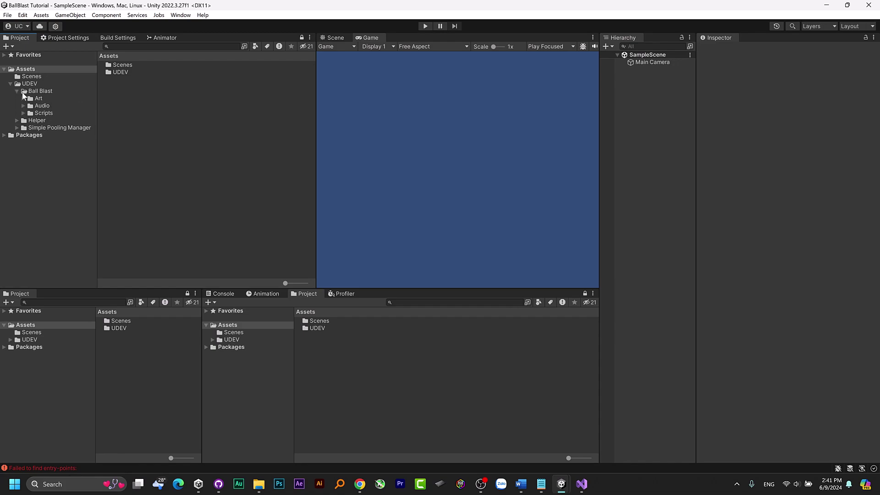
mouse_move(33, 103)
mouse_down()
mouse_move(37, 81)
mouse_move(41, 91)
mouse_up()
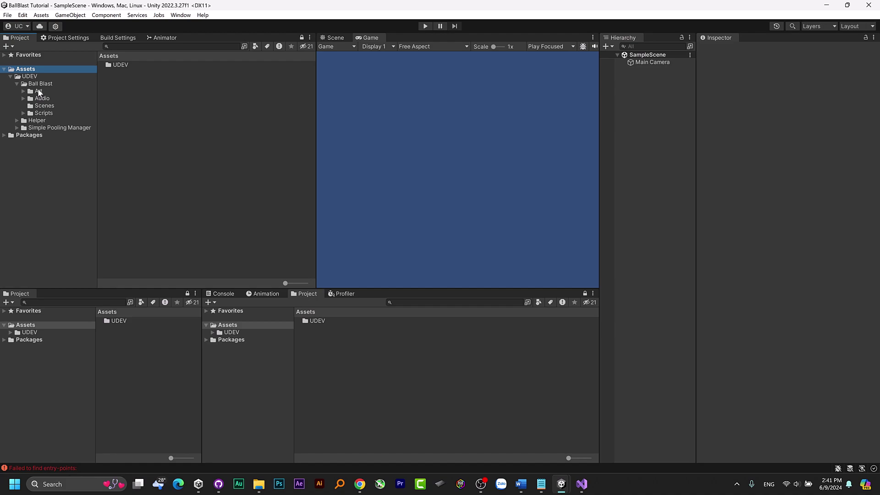
Rename SampleScene in the Scenes folder to Gameplay.
click(42, 87)
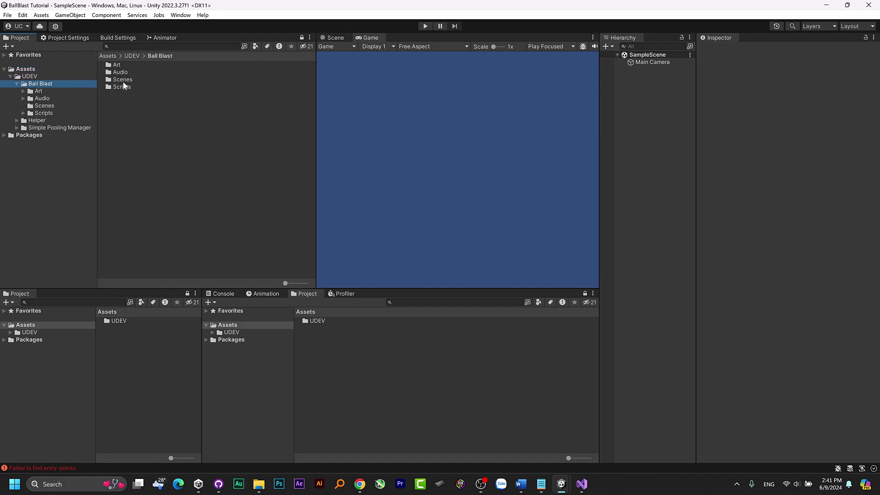
double_click(123, 81)
click(148, 65)
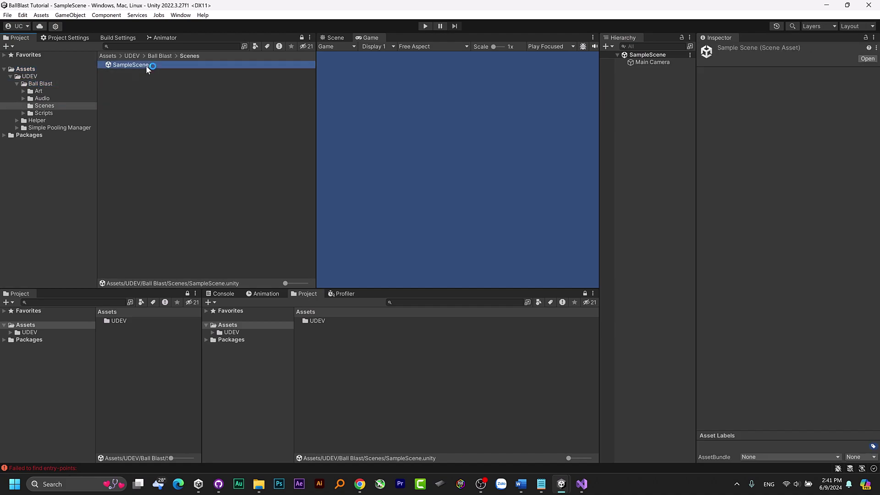
click(146, 67)
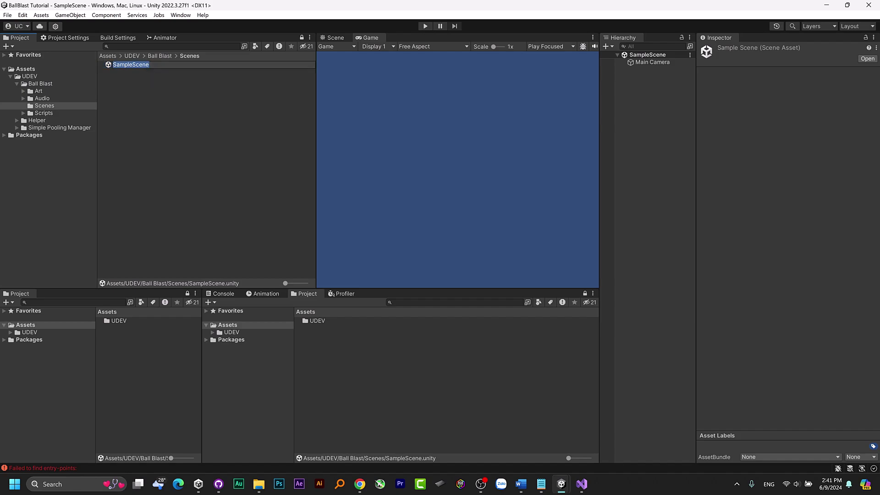
text(Gam)
text(epl)
text(ay)
key(Return)
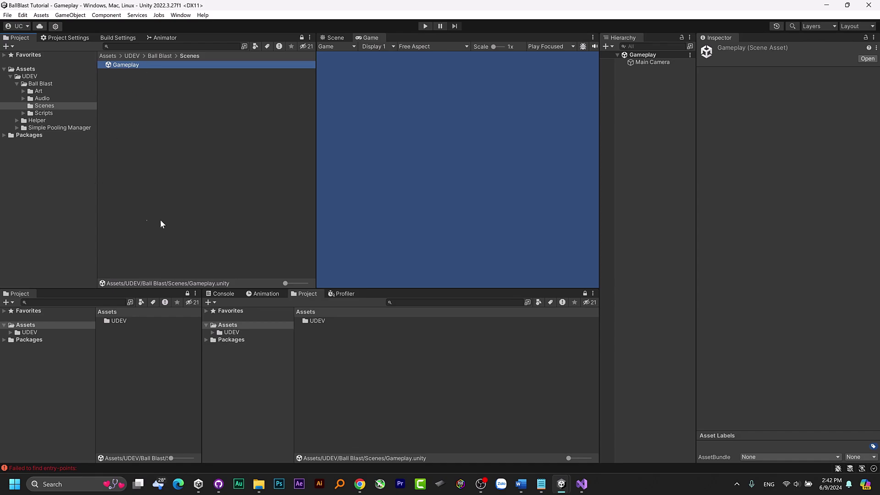
Clear the console errors and list Unity Registry packages in the Package Manager.
click(242, 293)
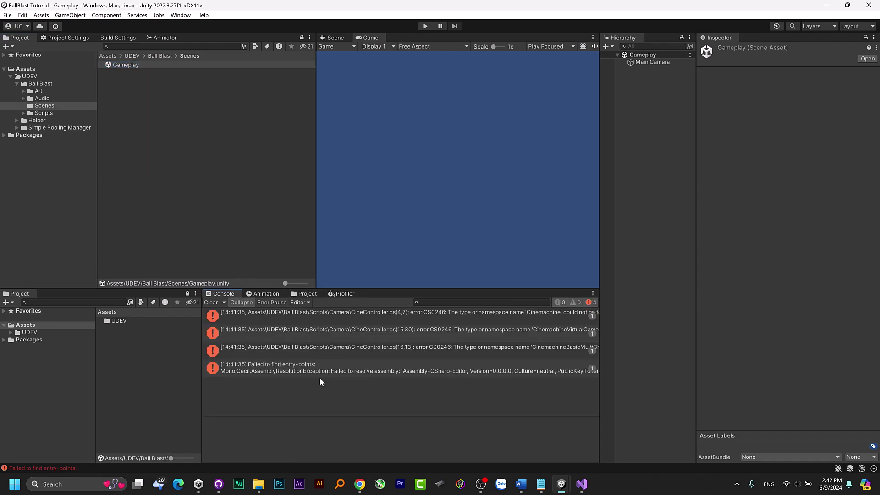
click(210, 302)
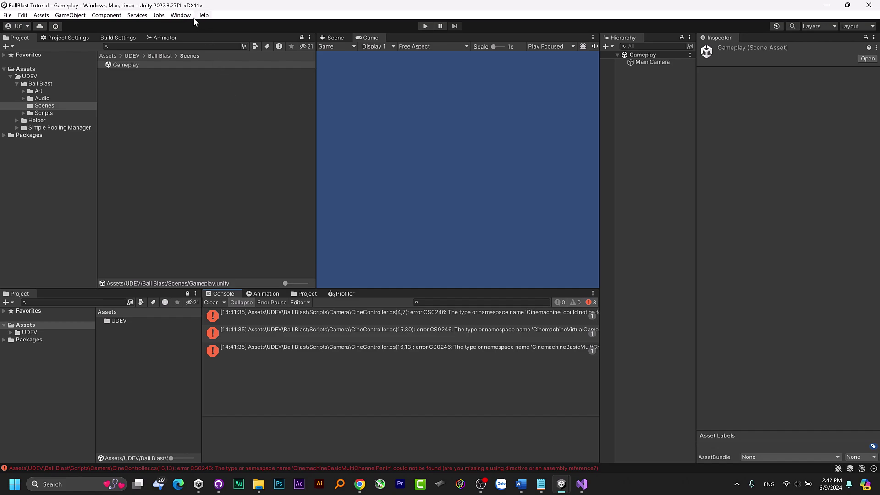
click(171, 16)
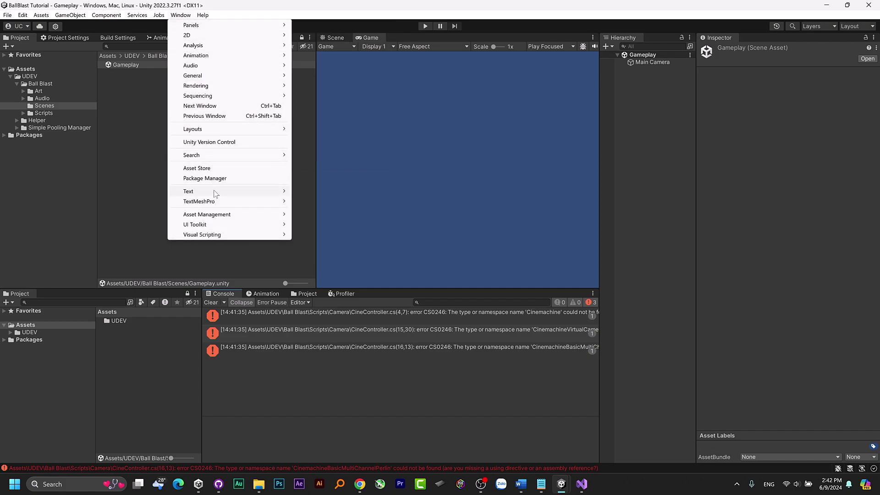
click(233, 180)
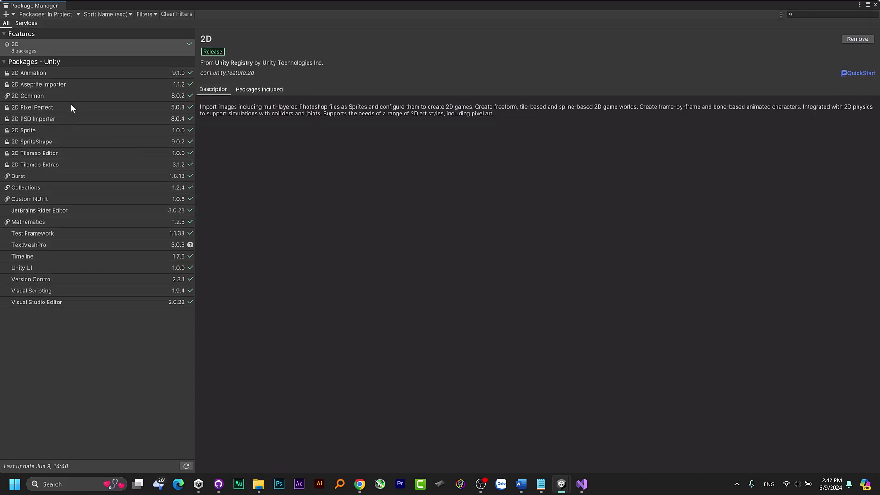
click(51, 15)
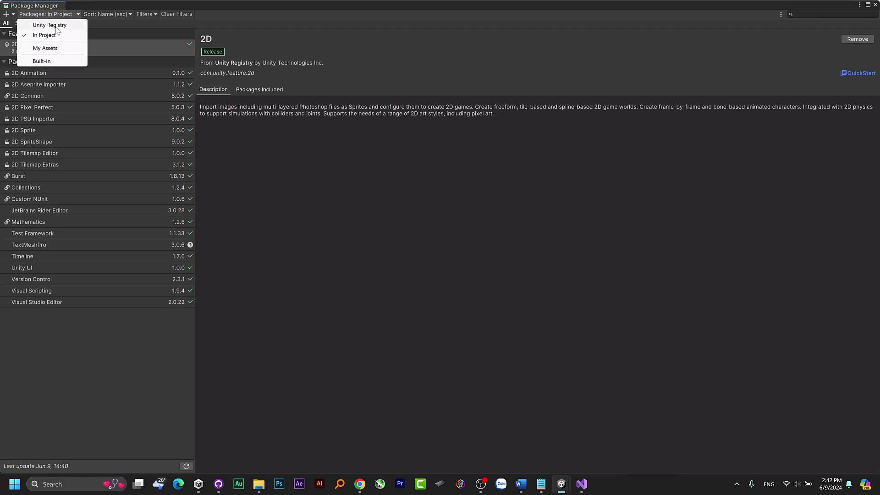
click(54, 23)
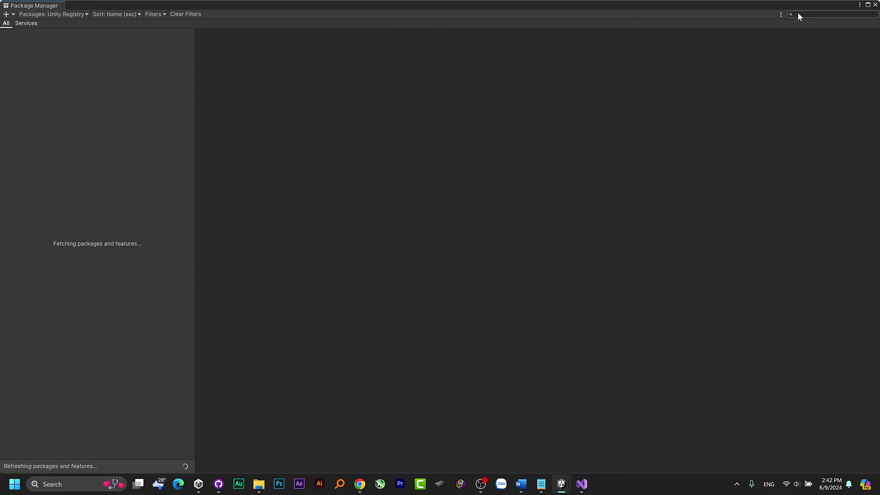
Install Cinemachine 2.10.0 and close the Package Manager.
text(cin)
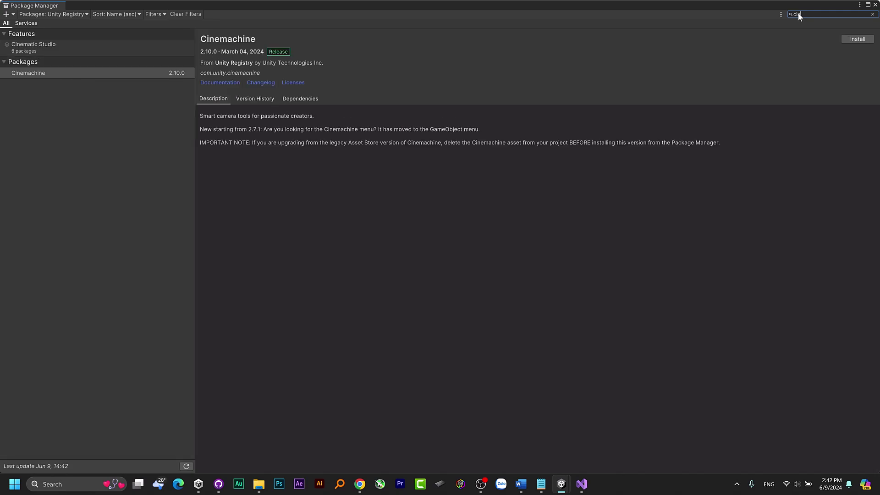
click(126, 75)
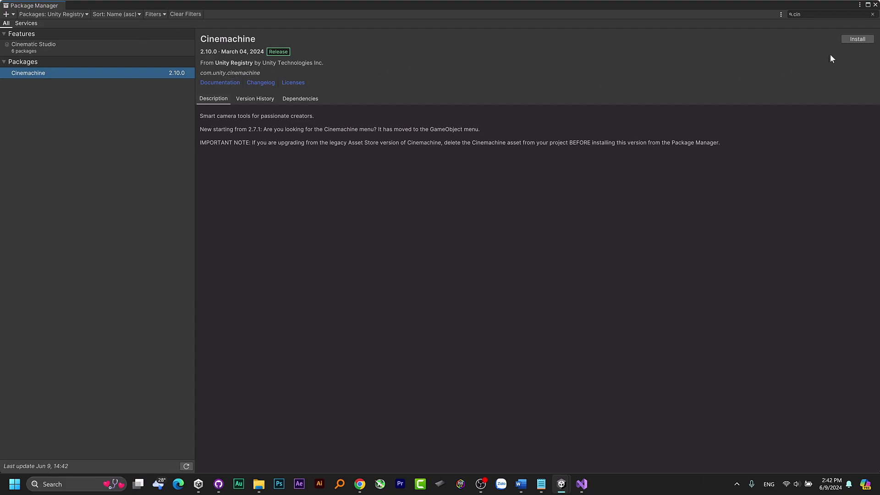
click(858, 40)
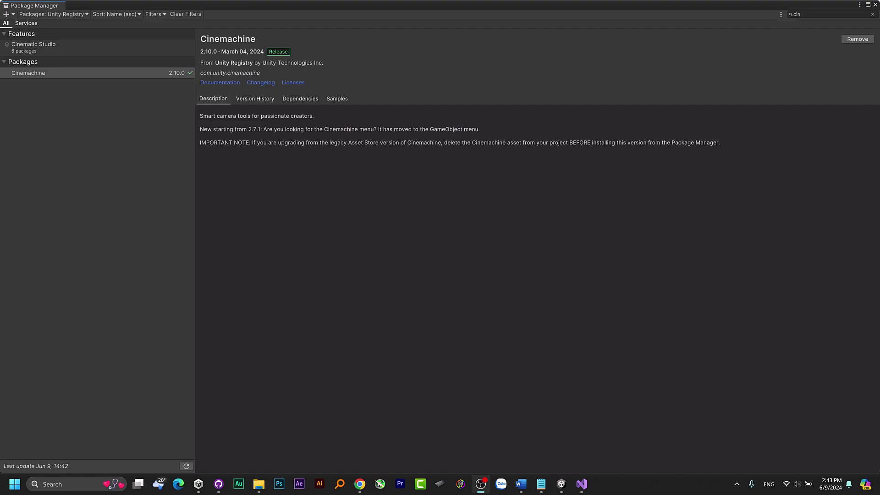
click(875, 4)
Add the tags Wall, Wall_Bottom and Ball to the project.
click(666, 62)
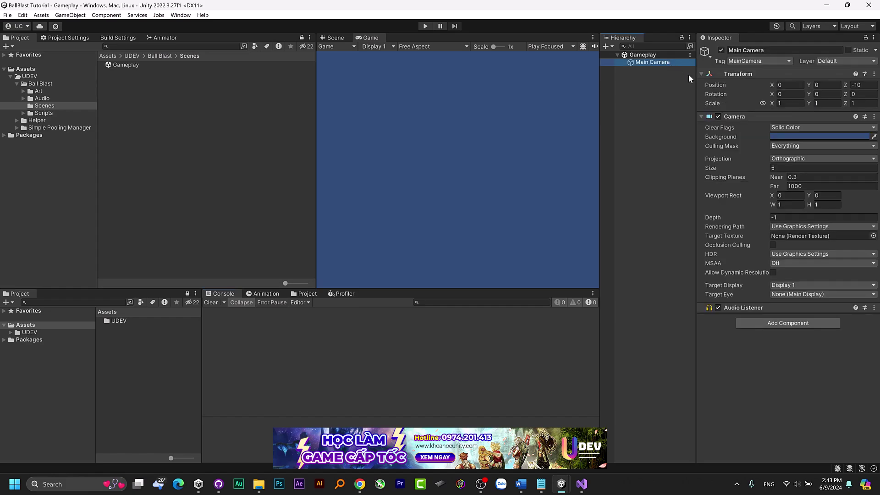
click(742, 62)
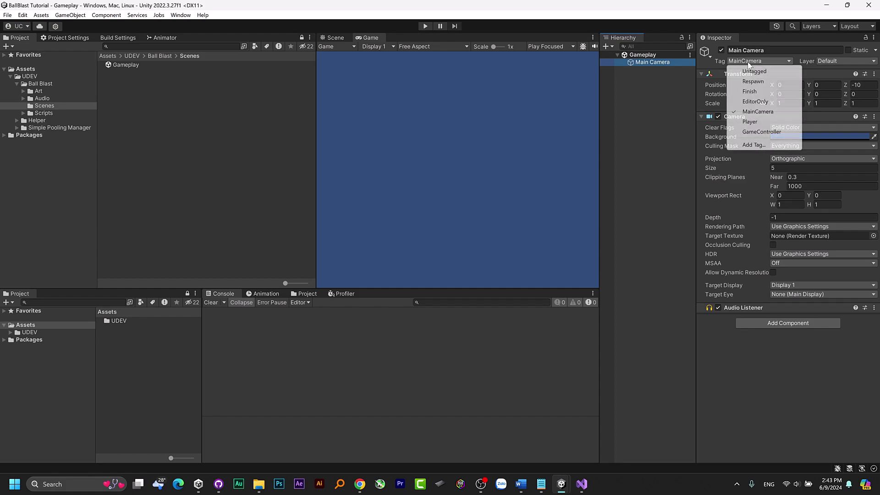
click(760, 144)
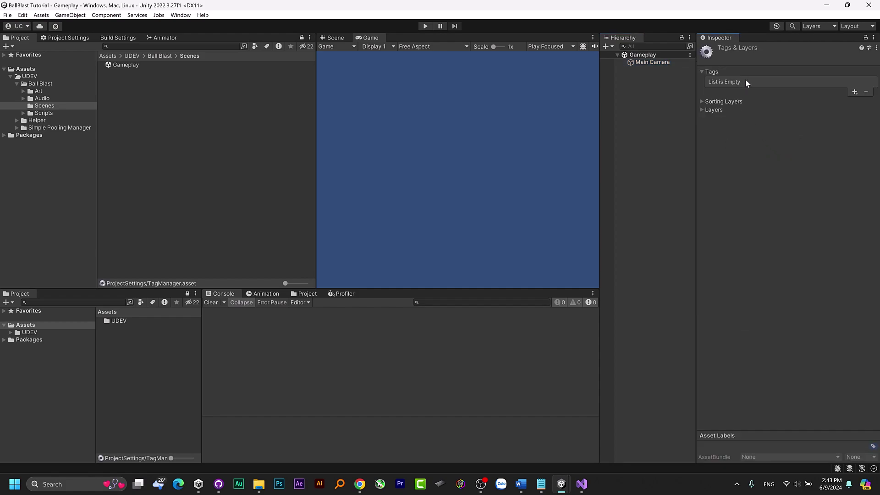
click(854, 93)
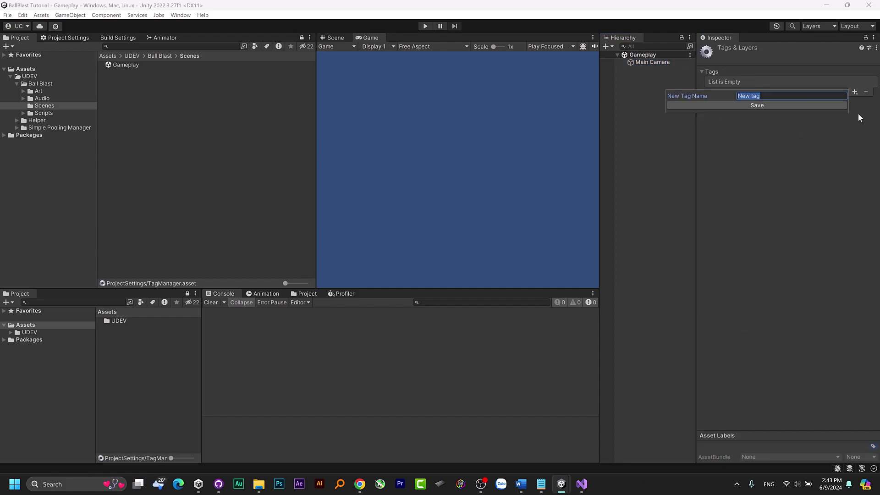
key(BackSpace)
text(W)
text(all)
key(Return)
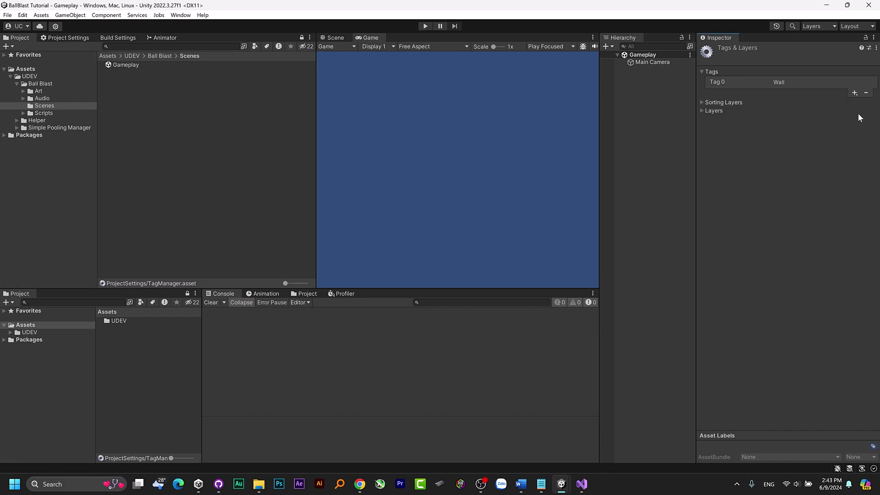
click(854, 93)
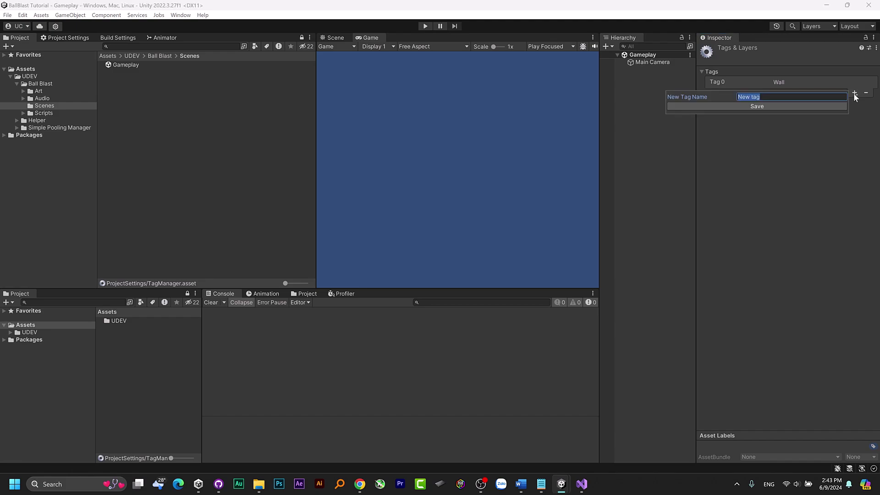
text(W)
text(Left)
key(Return)
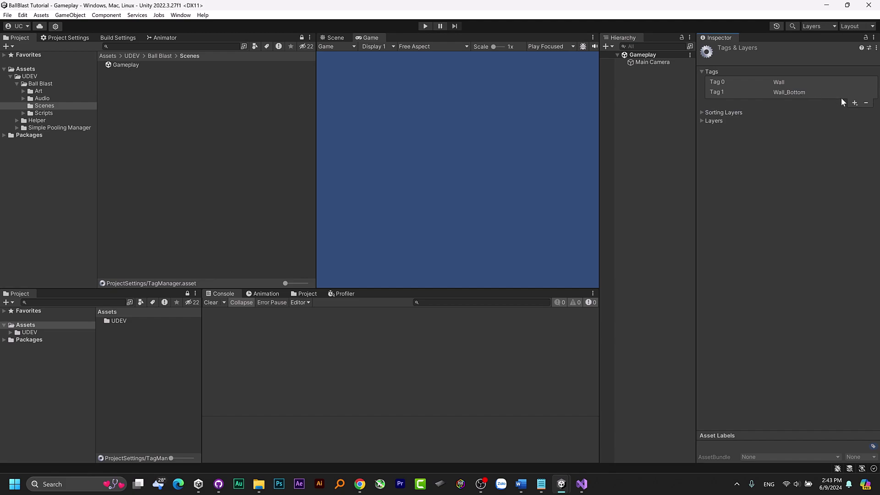
click(853, 104)
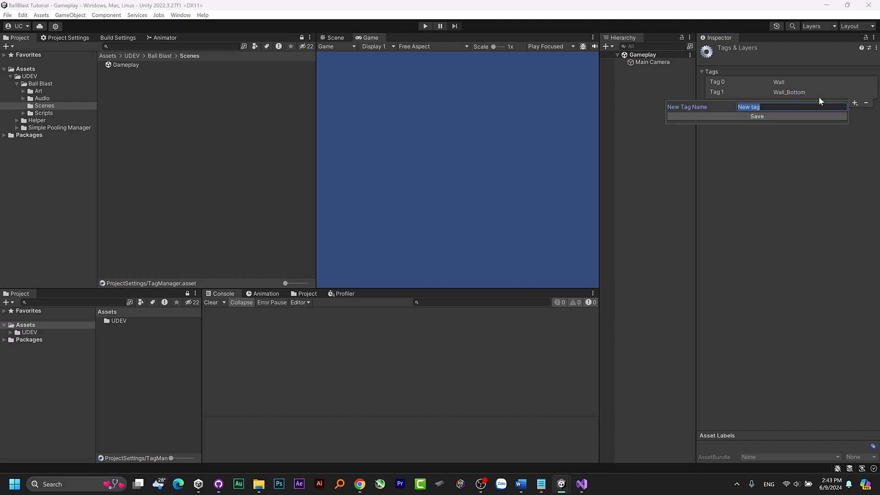
text(ll)
key(Return)
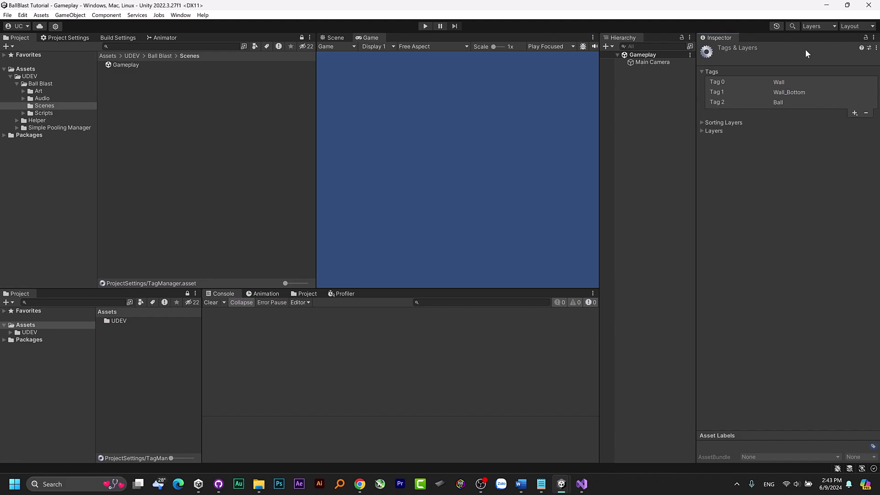
Add sorting layers Background, Forceground and Gameplay, moving Default to the bottom.
click(714, 123)
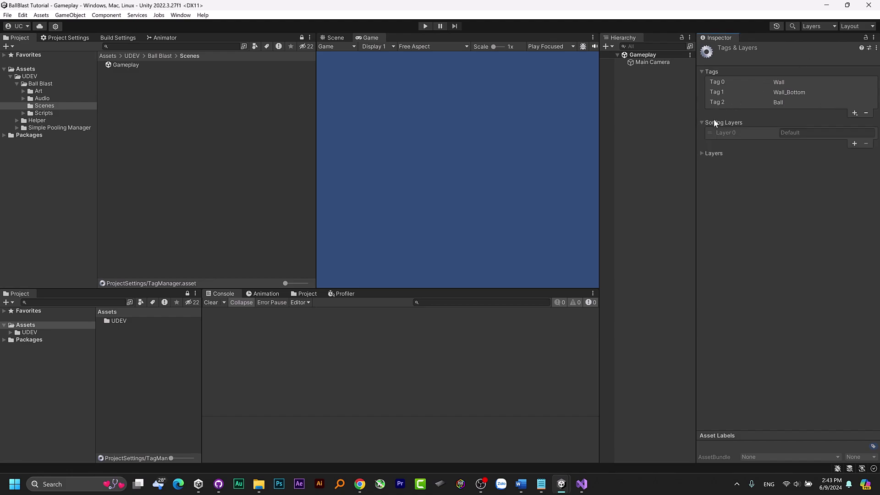
click(853, 144)
click(797, 142)
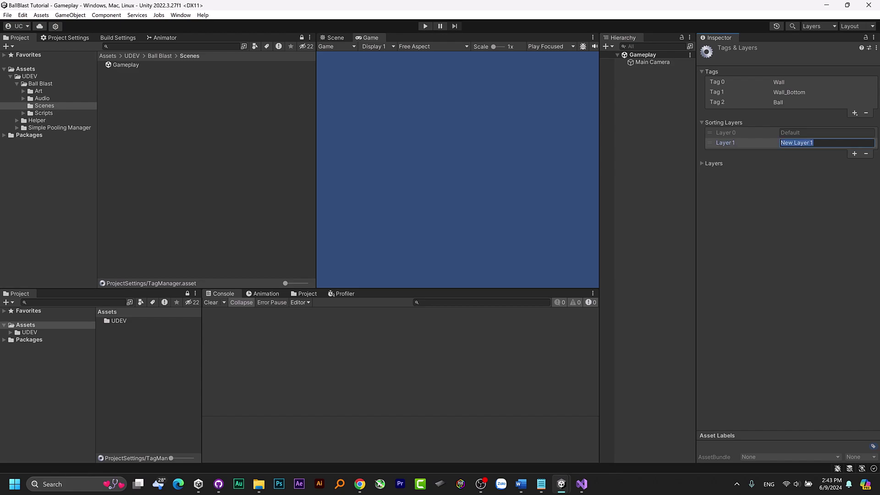
text(B)
text(a)
text(ckgr)
text(ound)
click(854, 153)
click(825, 152)
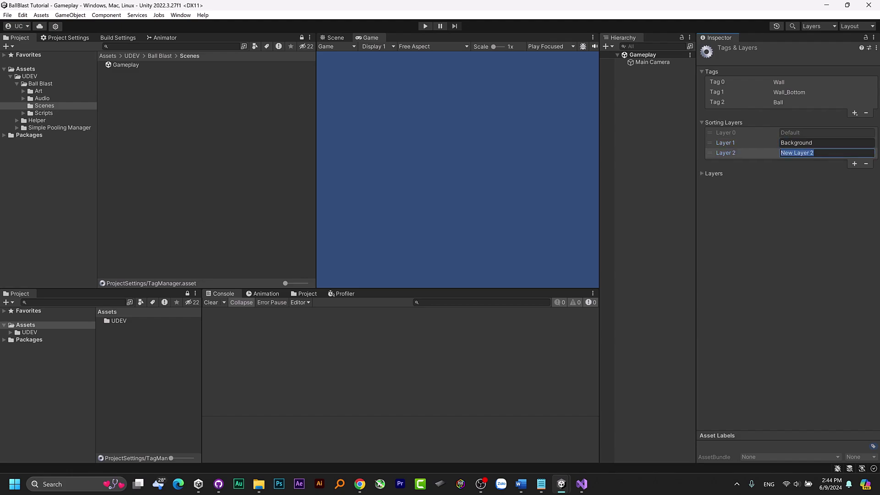
text(Force)
text(ground)
click(854, 164)
click(825, 162)
text(G)
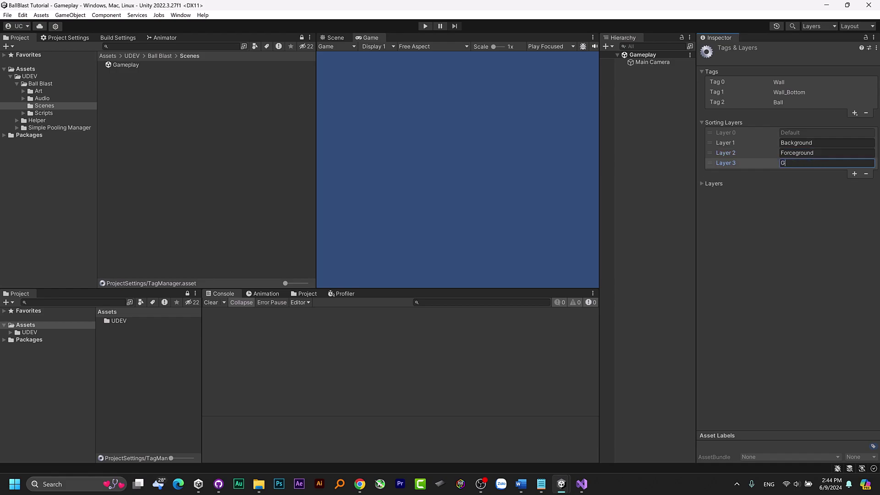
text(ameplayy)
drag(771, 132, 774, 163)
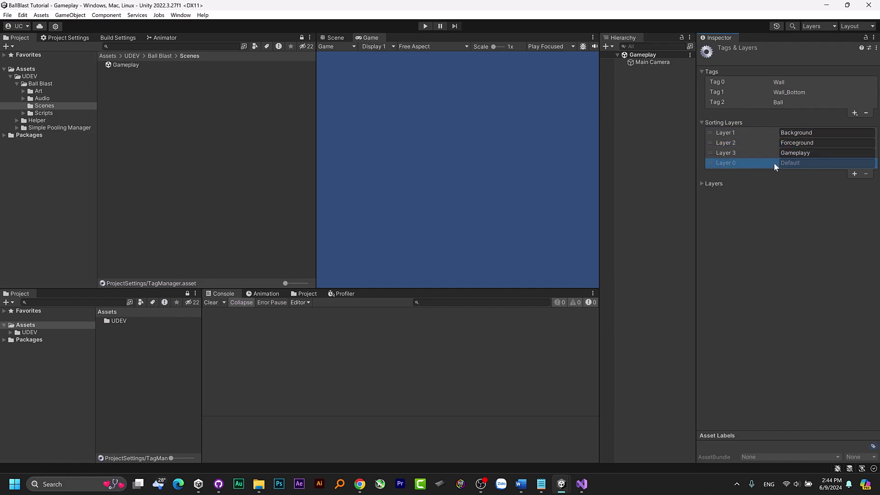
click(853, 153)
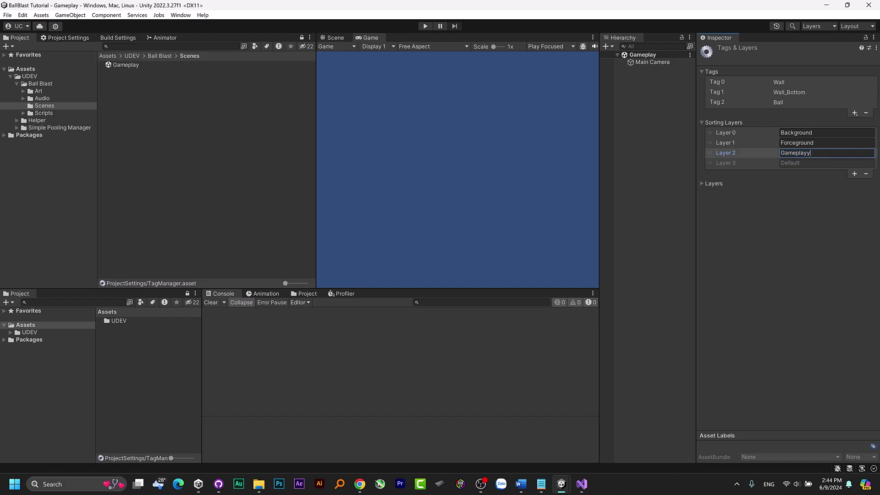
key(BackSpace)
Name User Layer 6 Ball and User Layer 7 Wall.
click(710, 185)
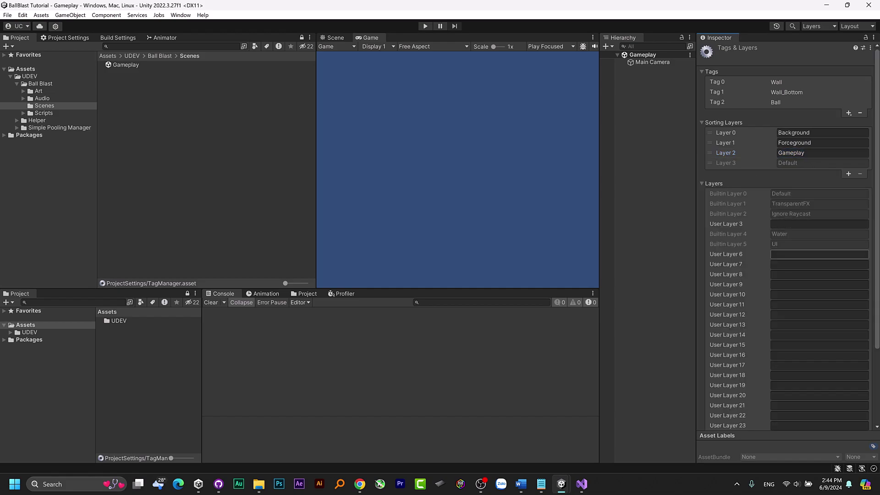
click(807, 254)
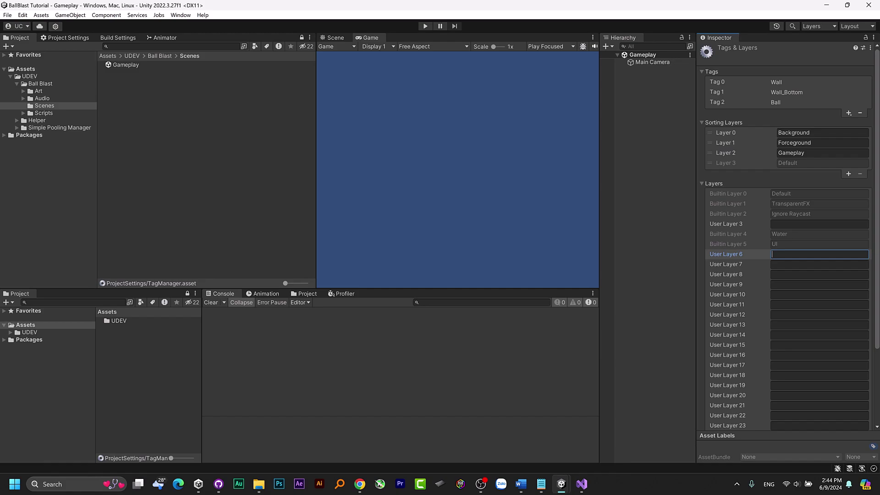
text(Ball)
click(807, 264)
text(Wa)
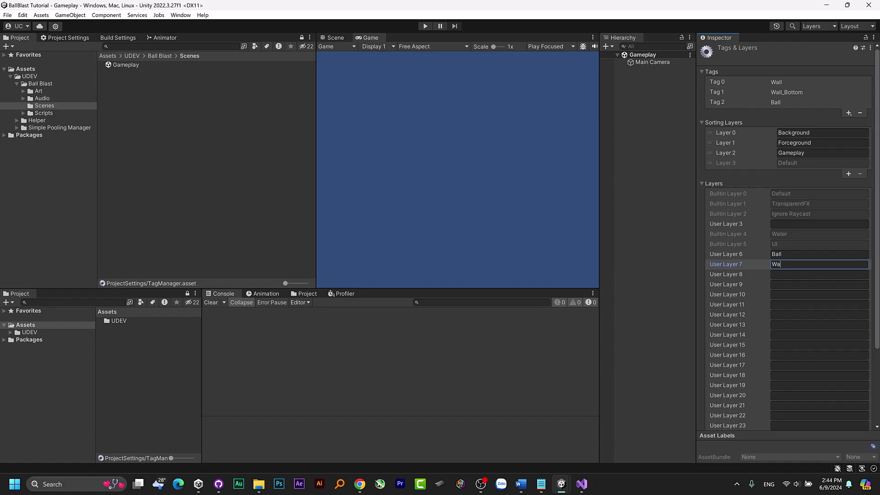
text(ll)
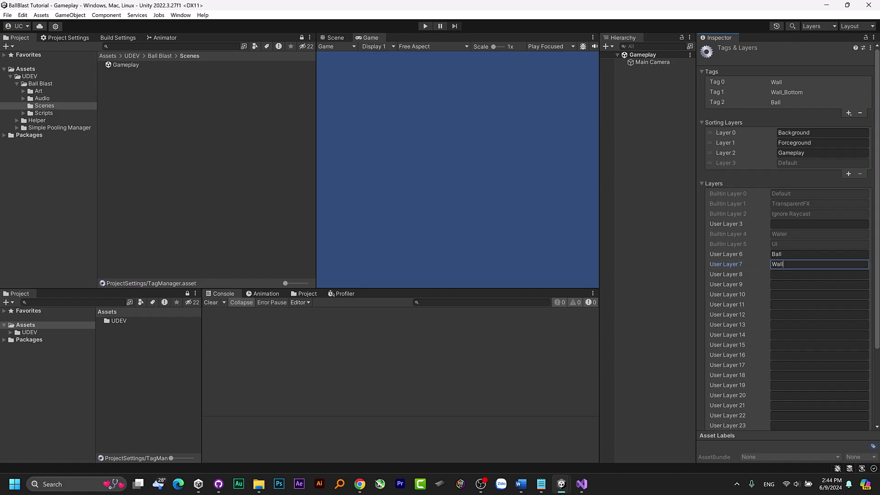
click(668, 146)
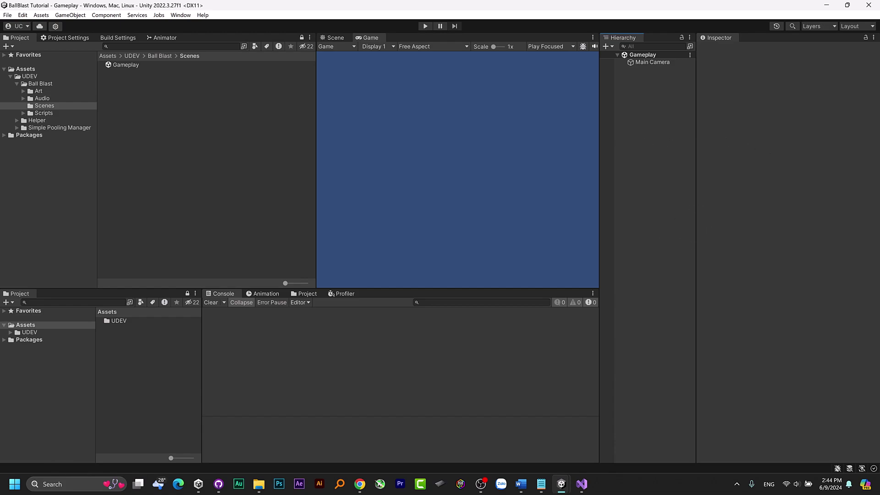
Create an empty object named Wall and dock the Game view beside the Scene view.
right_click(627, 175)
click(674, 297)
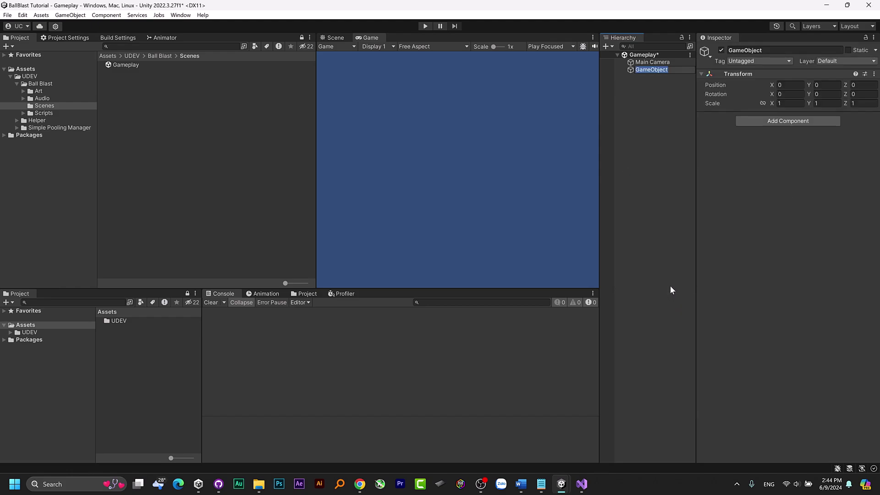
text(Wall)
key(Return)
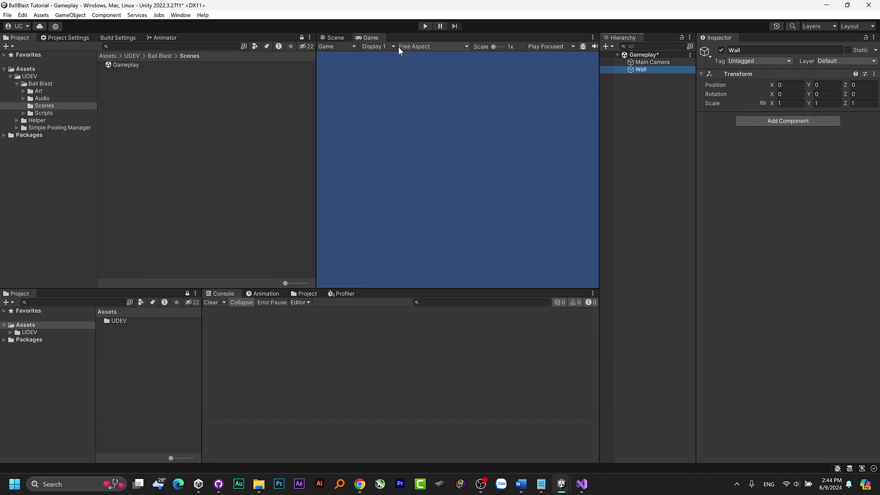
mouse_move(361, 30)
mouse_down()
mouse_move(547, 182)
mouse_move(465, 192)
mouse_up()
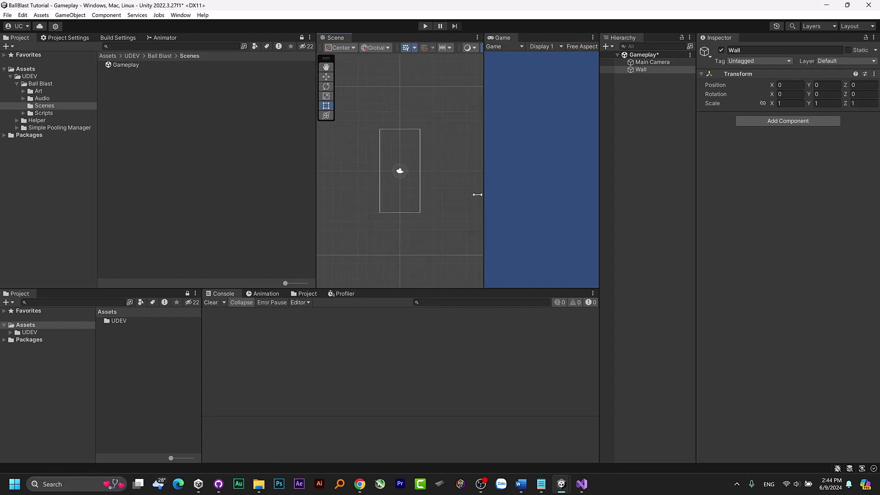
Resize the Scene and Game views and set the Game view to FullHD_Vert (1080x1920).
drag(316, 165, 267, 176)
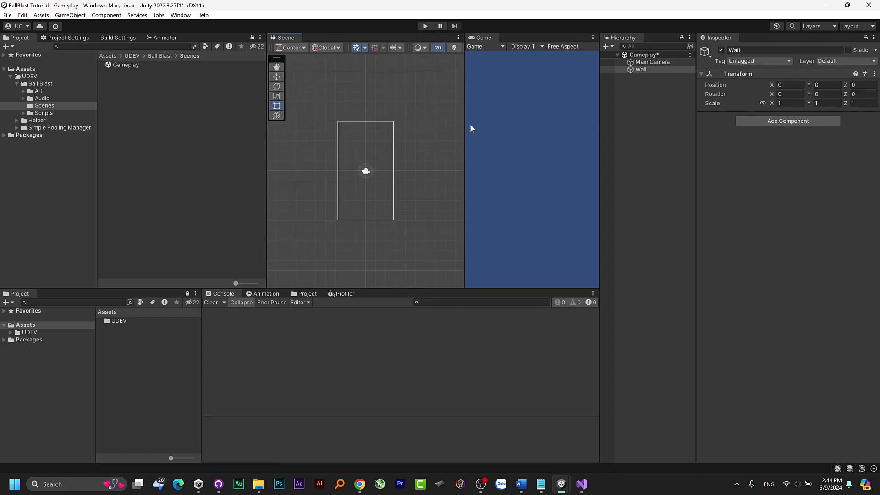
click(562, 46)
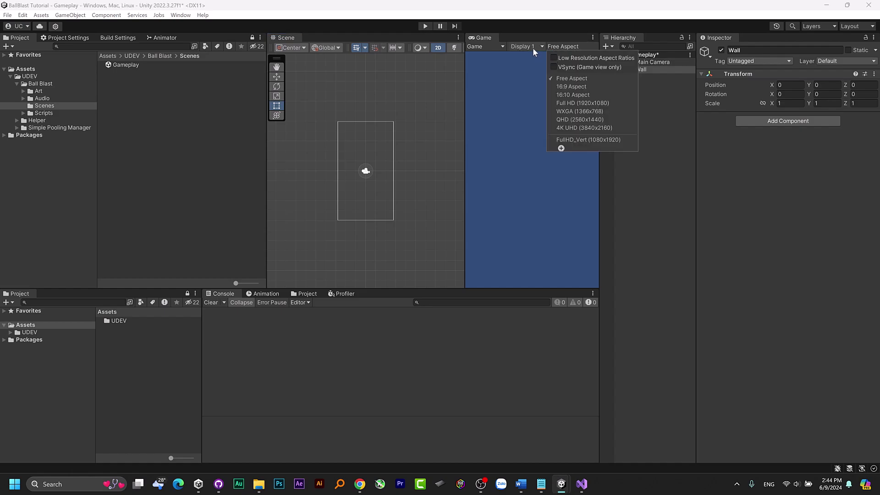
click(532, 47)
click(568, 46)
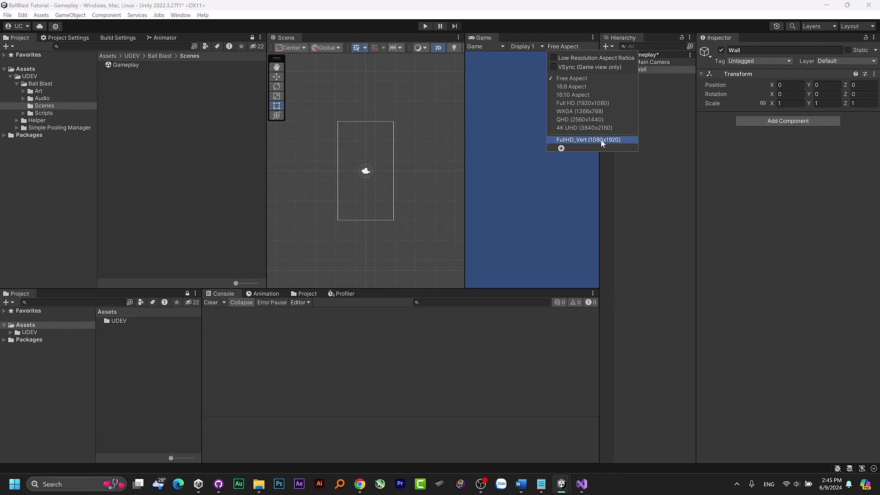
click(606, 137)
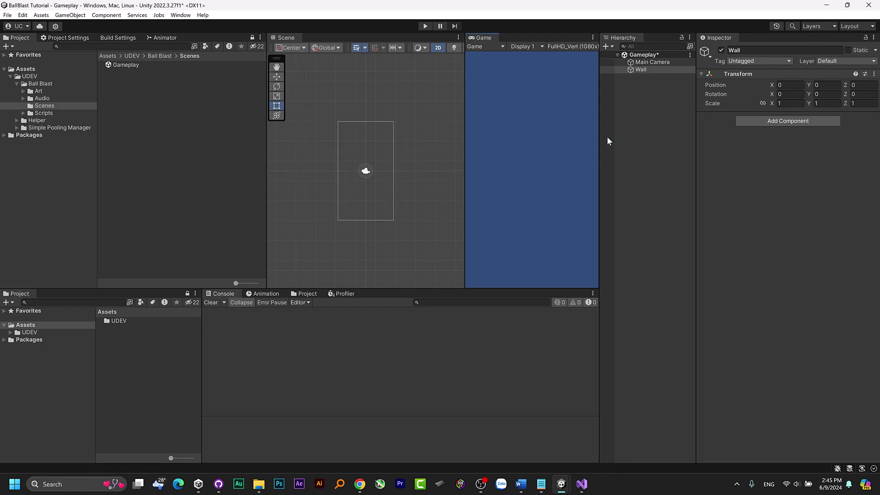
drag(465, 96, 442, 105)
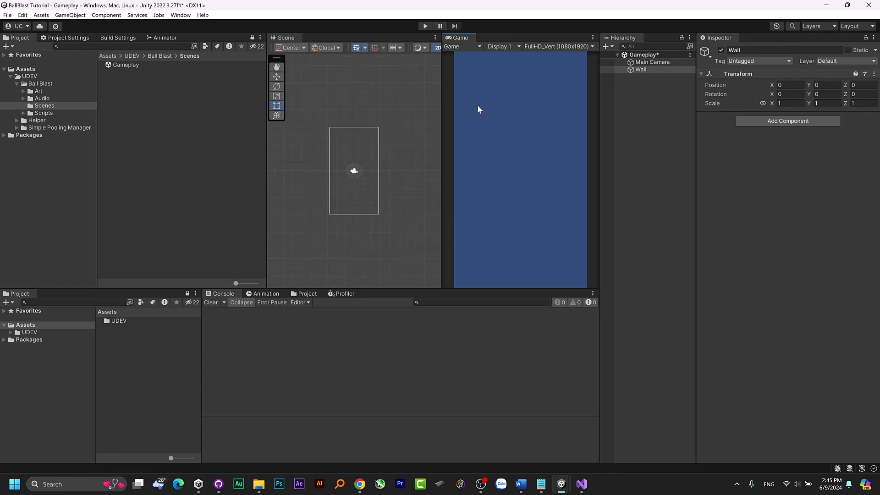
click(552, 47)
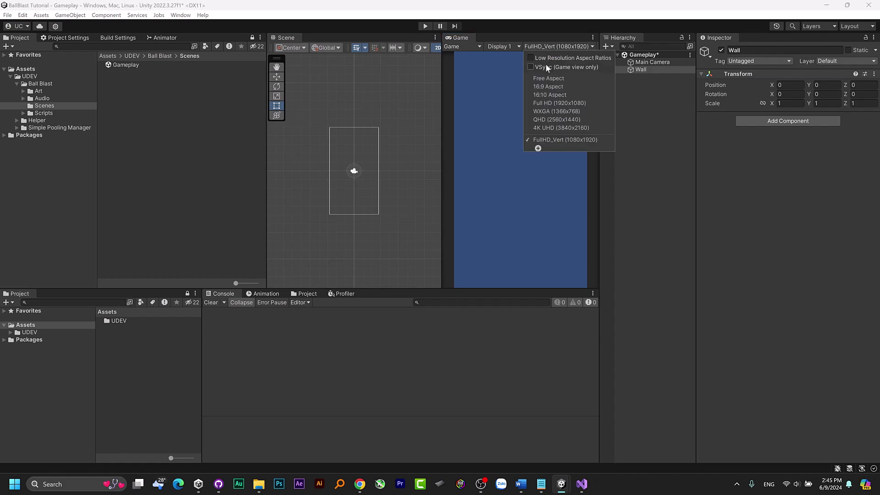
click(539, 148)
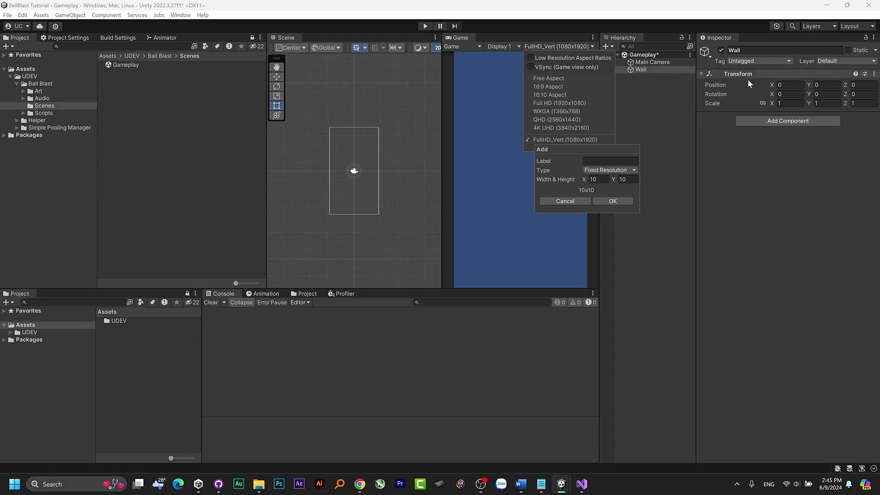
key(Escape)
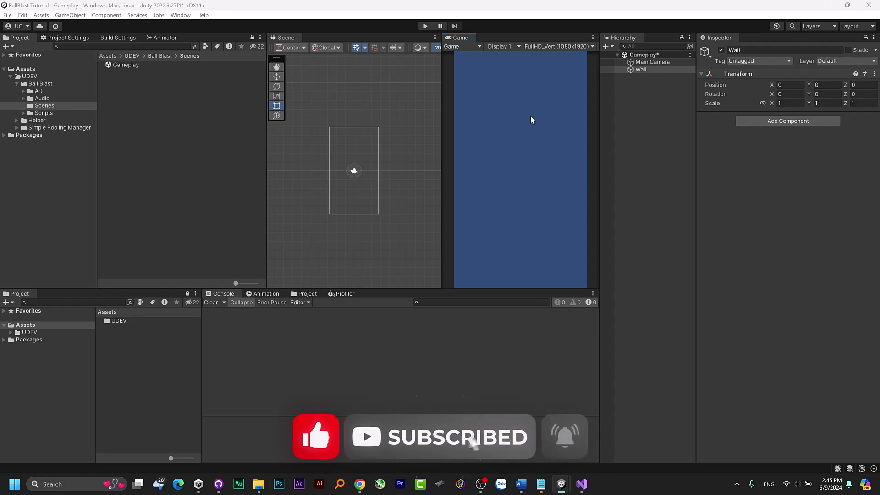
Create an empty child Wall-Top under Wall and save the scene.
right_click(641, 70)
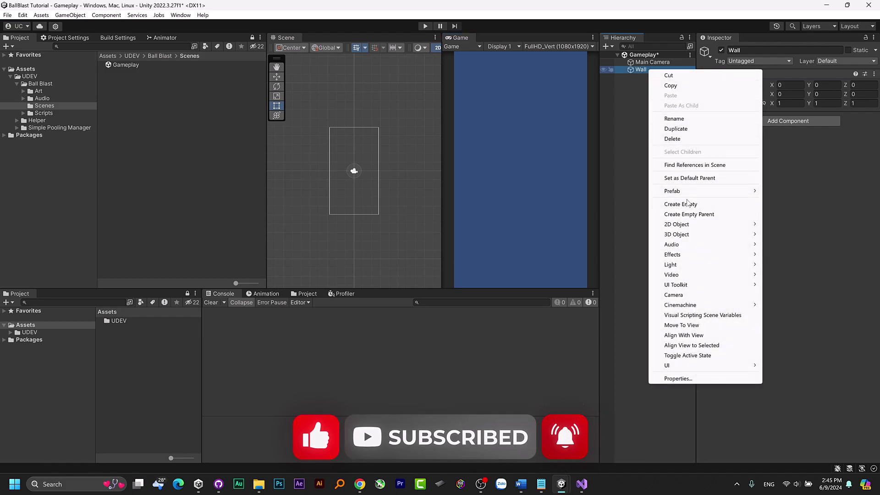
click(687, 205)
text(W)
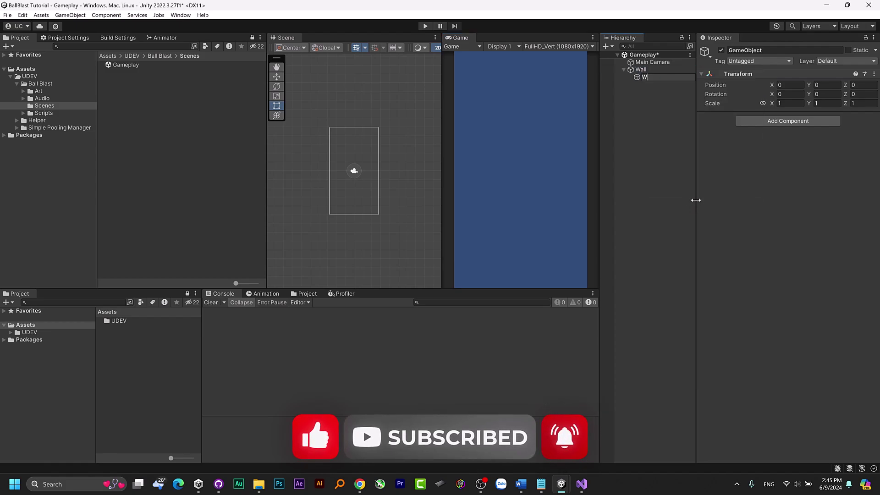
text(all)
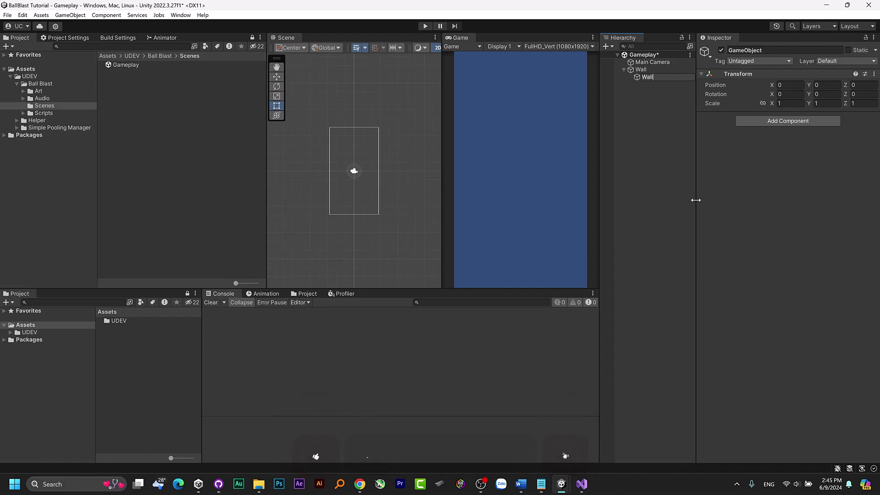
text(-T)
text(op)
key(Return)
key(ctrl+s)
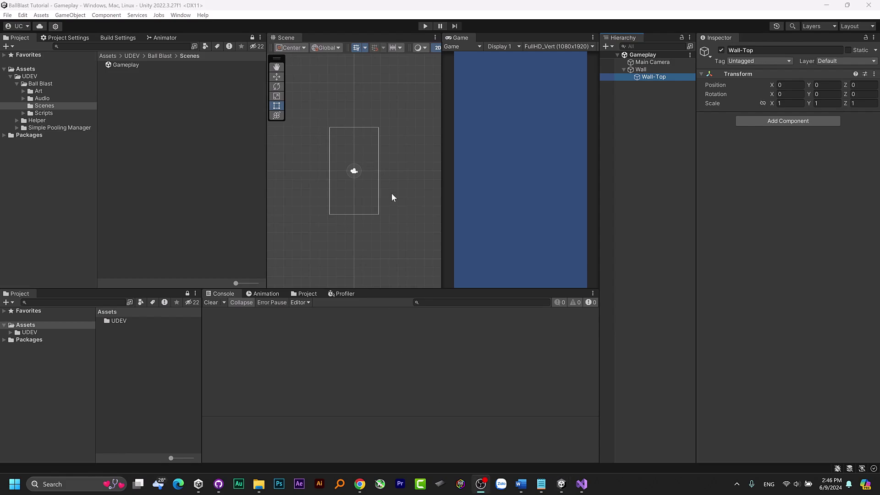
scroll(392, 197, up, 1)
scroll(392, 193, up, 1)
scroll(392, 191, up, 1)
scroll(392, 186, up, 1)
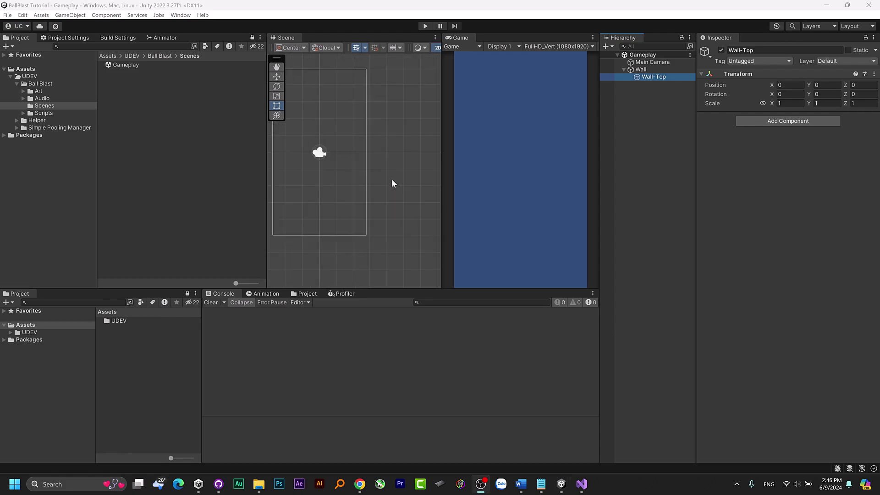
middle_drag(358, 146, 387, 186)
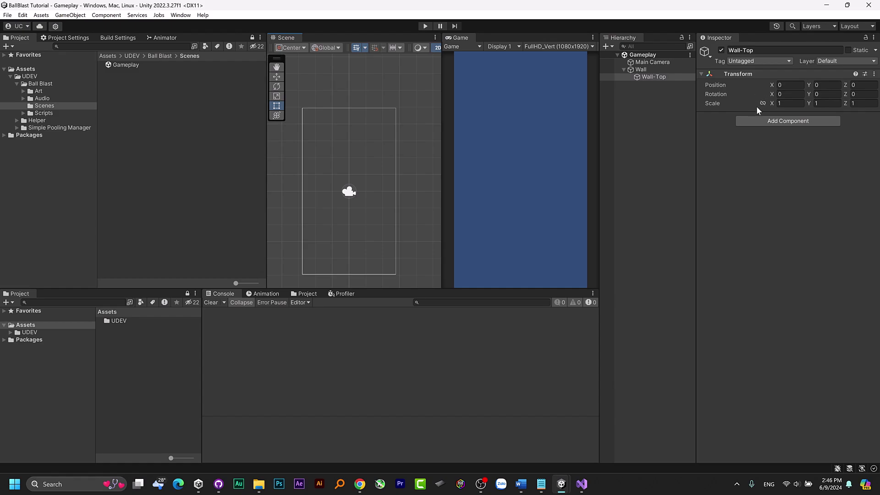
Give Wall-Top a Box Collider 2D sized 6 by 0.5 with Offset Y 5.17.
click(764, 120)
text(bo)
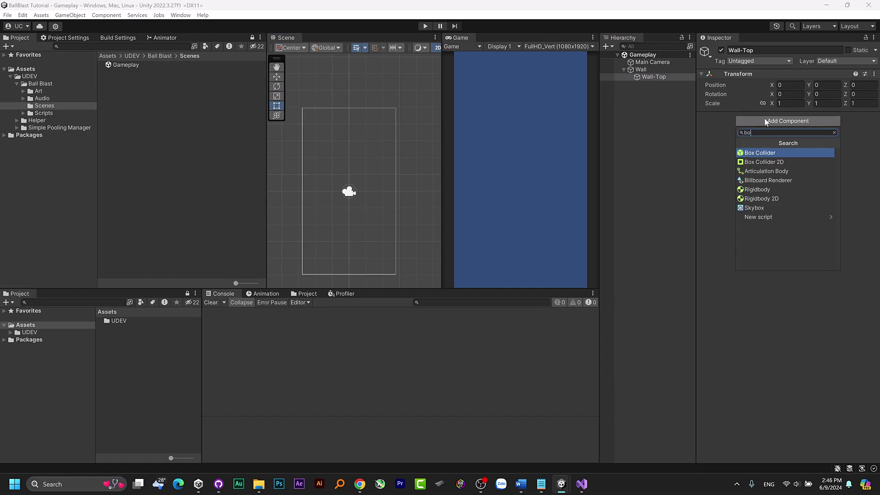
key(Down)
key(Return)
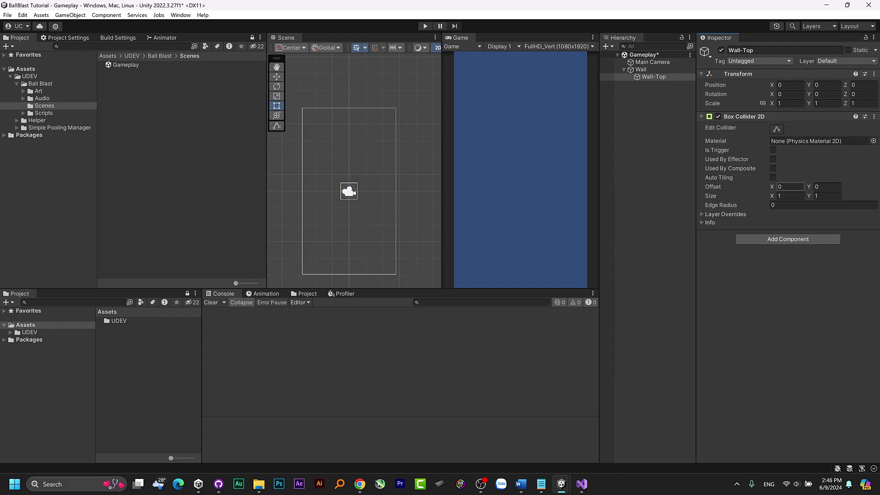
click(789, 196)
key(ctrl+a)
text(6)
key(Tab)
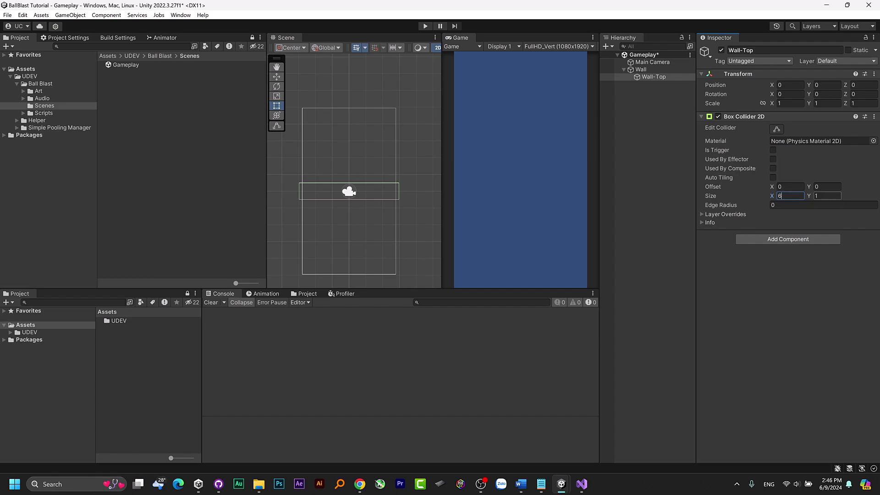
text(0.)
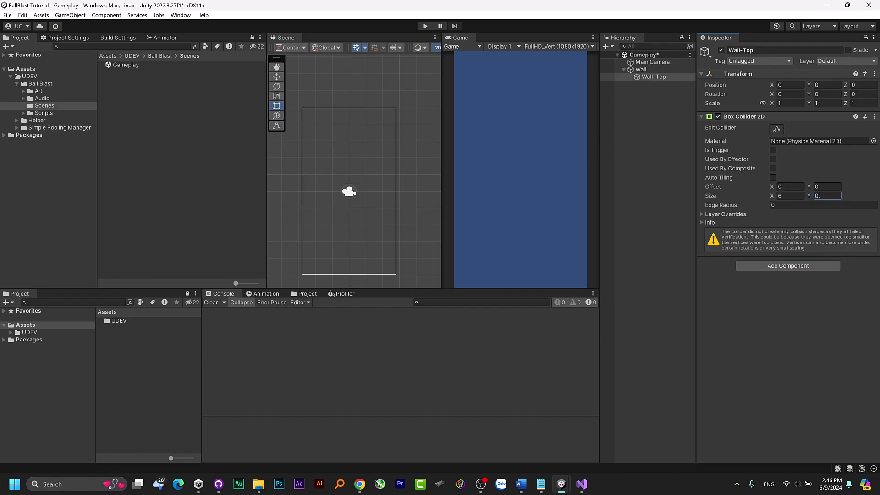
text(5)
click(827, 187)
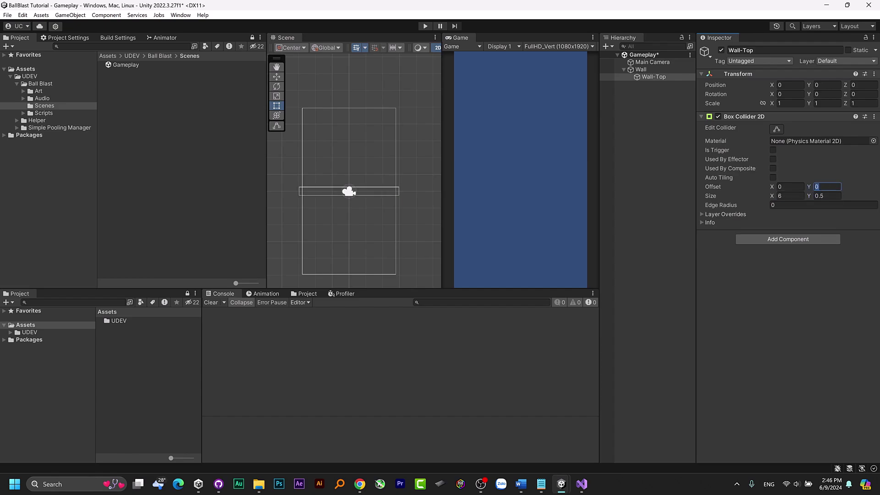
text(5.)
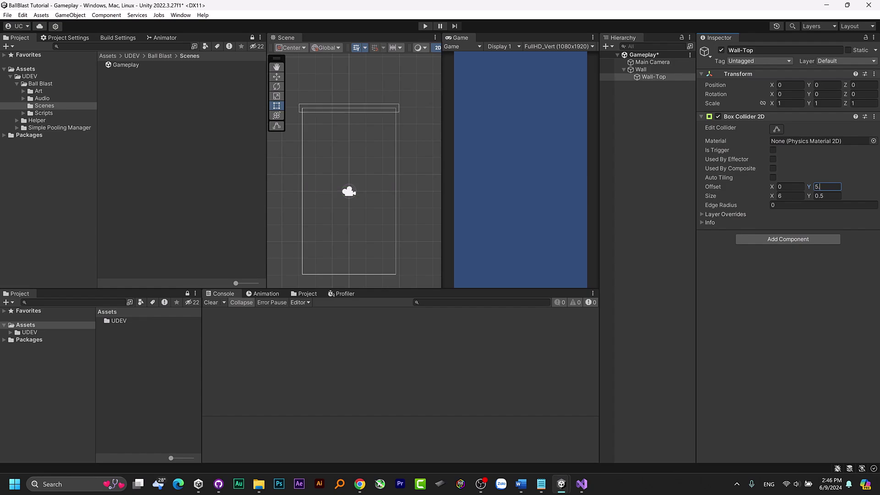
text(17)
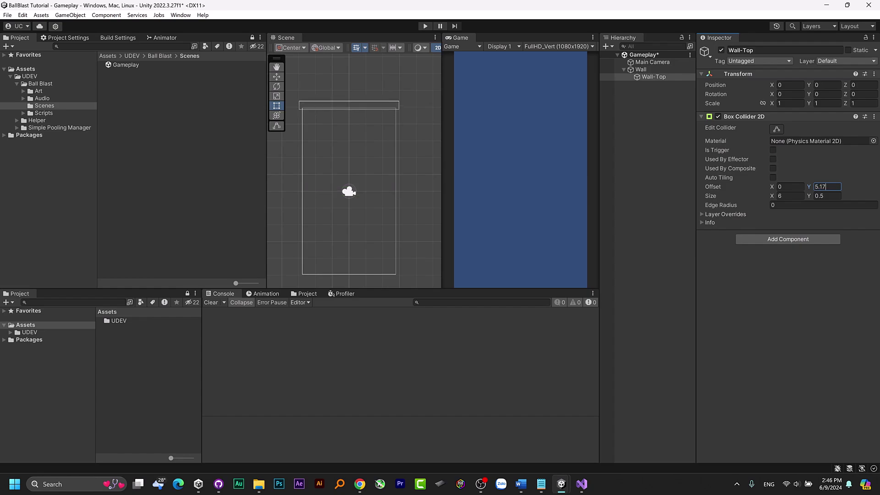
Duplicate Wall-Top and rename the copy Wall-Bottom.
click(663, 79)
key(ctrl+d)
key(F2)
key(End)
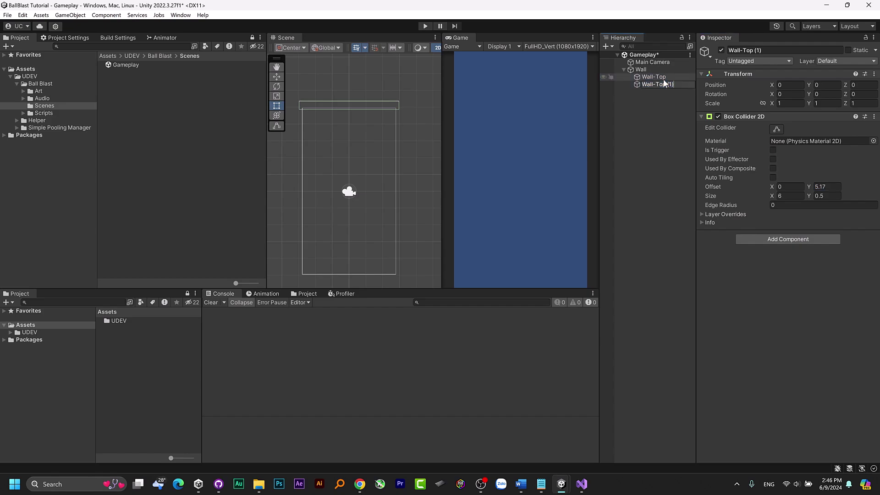
key(BackSpace)
key(BackSpace)
text(ottom)
key(Return)
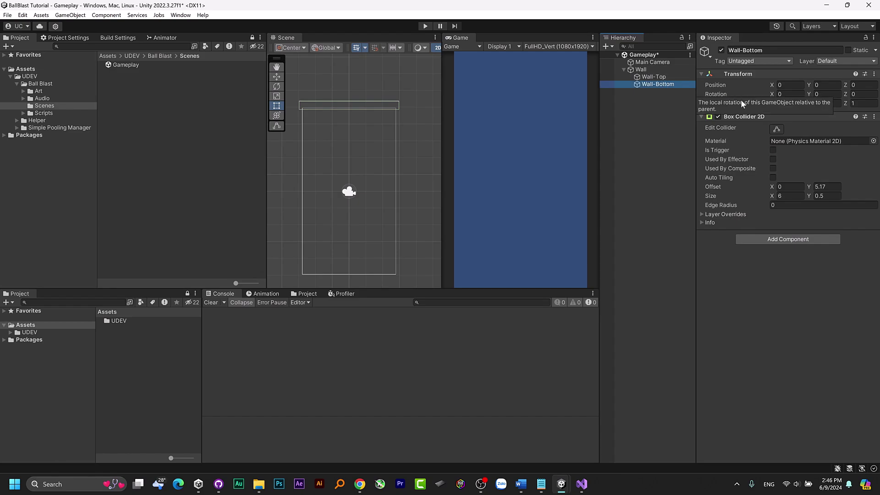
Set Wall-Bottom's collider Offset Y to -5.17 and save the scene.
click(827, 186)
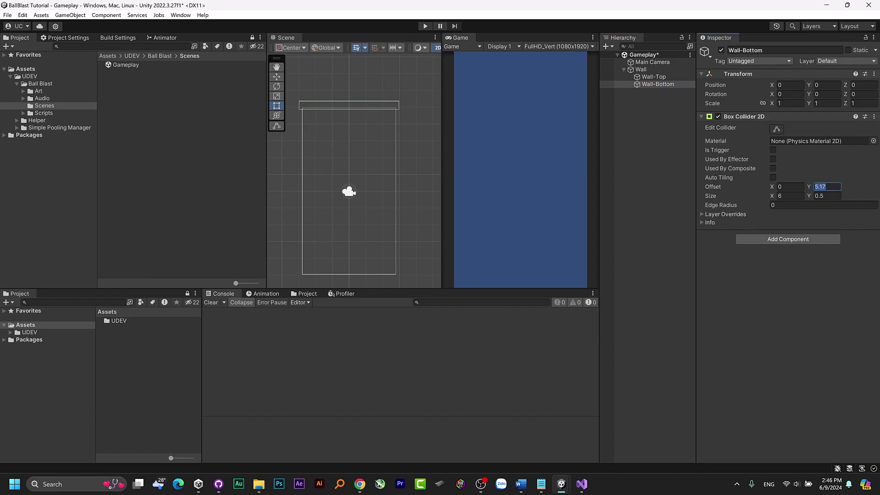
click(815, 187)
text(-)
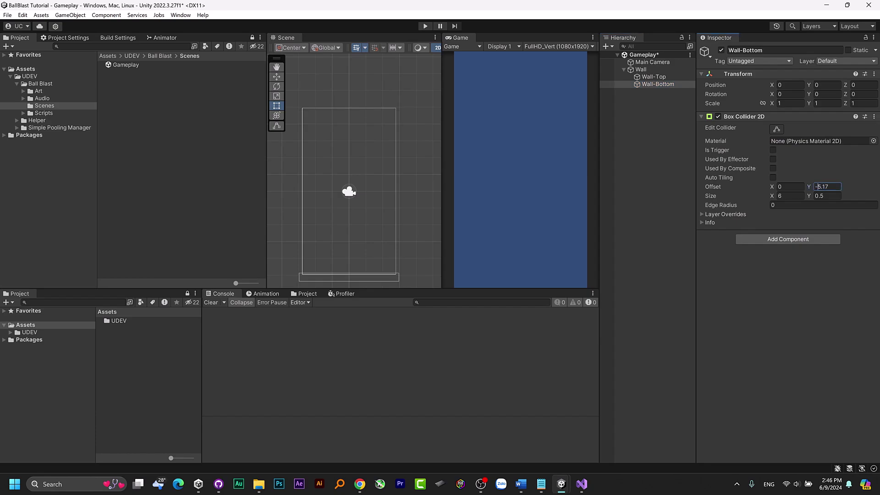
ctrl+click(668, 77)
click(667, 119)
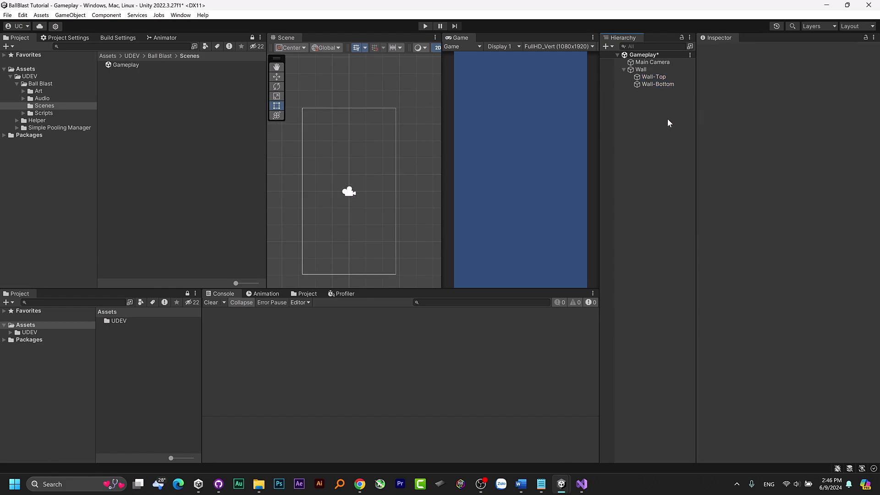
key(ctrl+s)
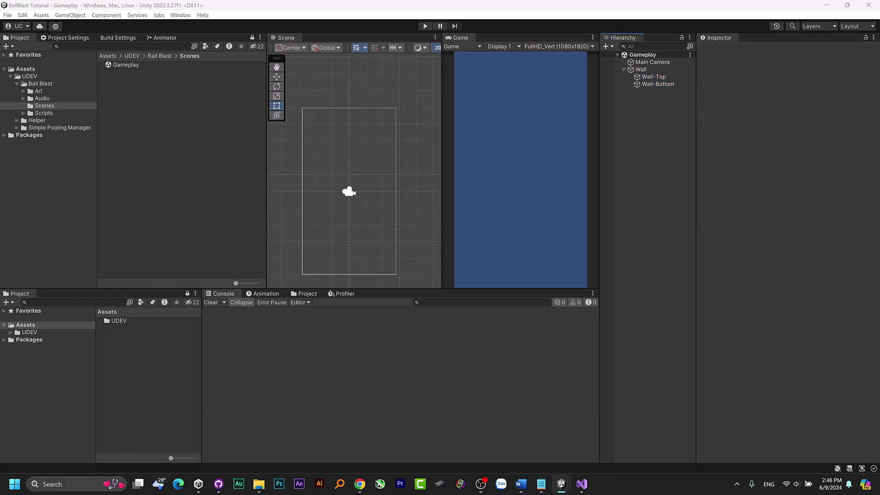
Create an empty child Wall-Left under Wall, placed between Wall-Top and Wall-Bottom.
right_click(657, 69)
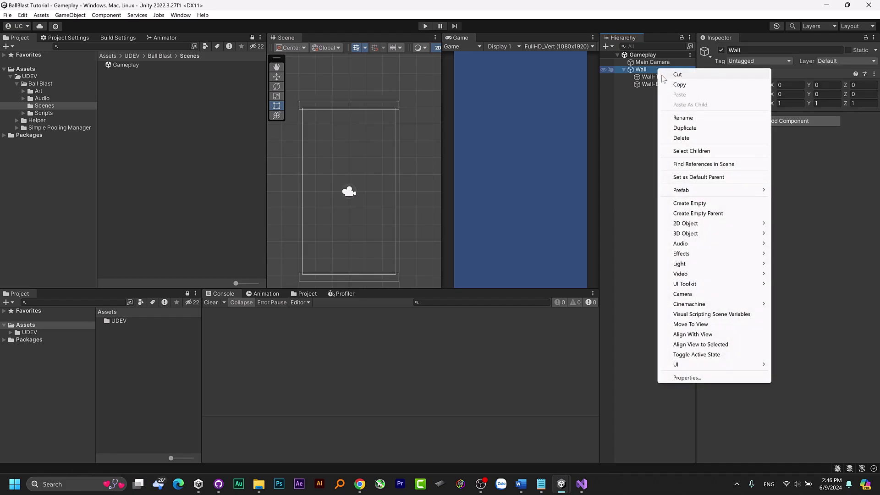
click(692, 204)
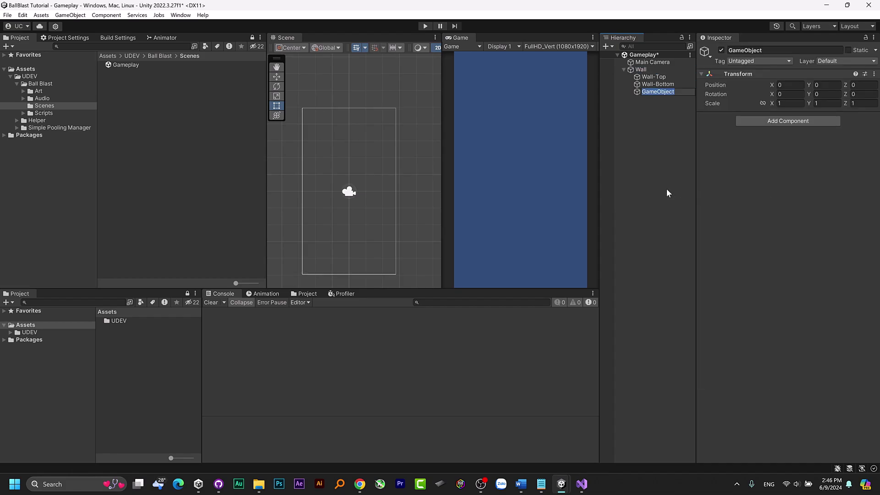
click(637, 93)
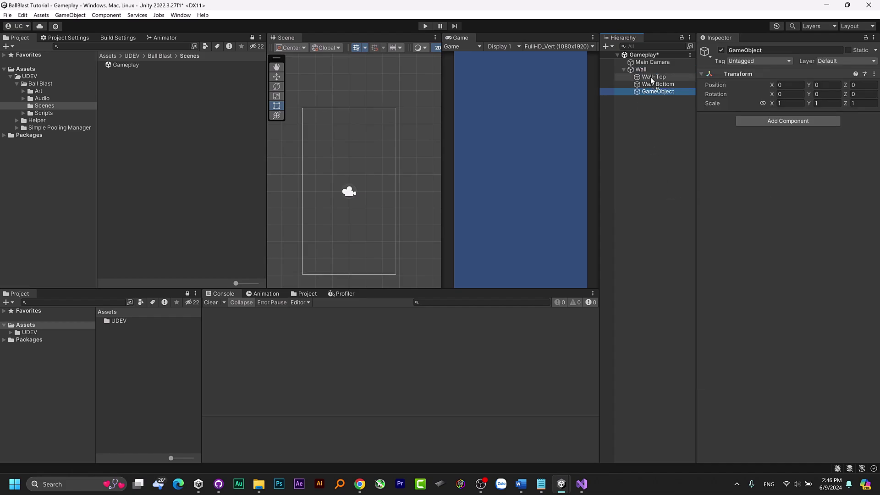
drag(651, 80, 651, 84)
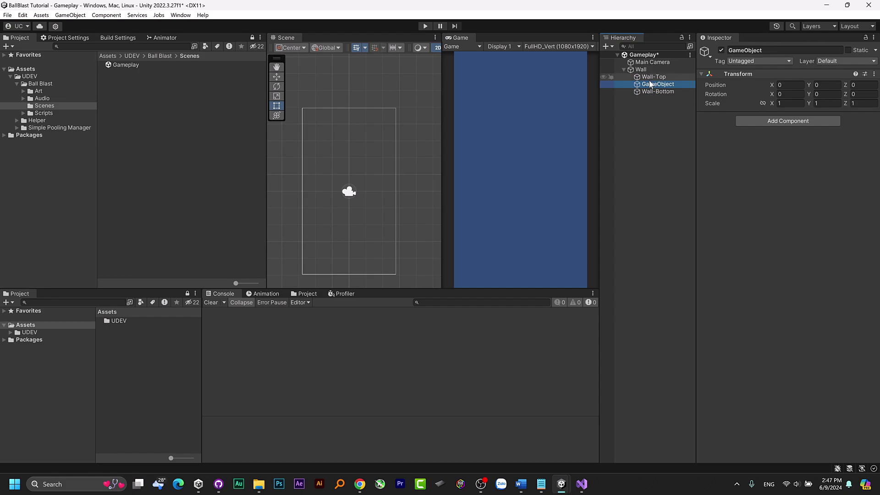
key(F2)
text(Wa)
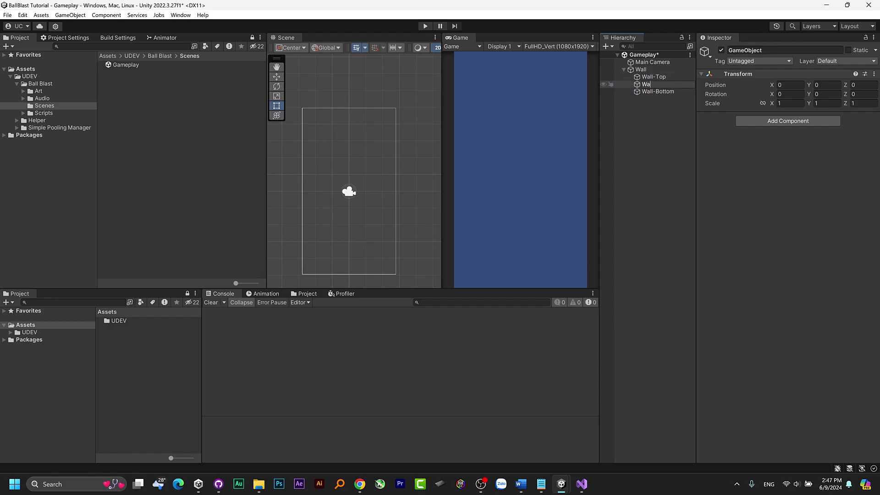
text(ll-Left)
key(Return)
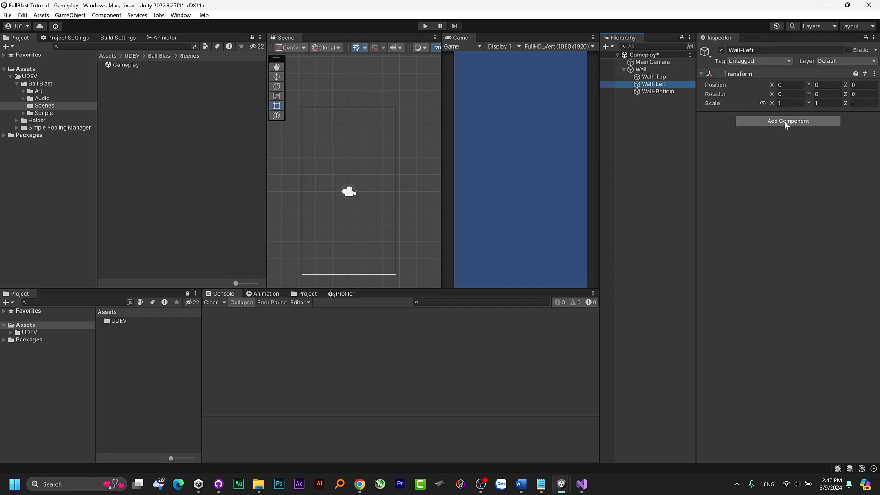
Add a Box Collider 2D to Wall-Left sized 0.5 by 20 with Offset X -3.03.
click(784, 120)
text(bo)
click(765, 160)
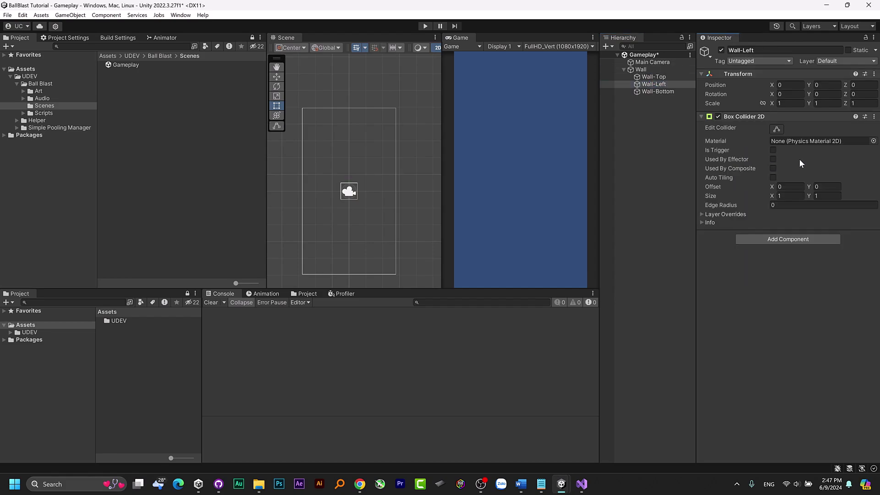
click(790, 196)
click(789, 187)
text(-)
text(3/0)
text(3)
click(789, 196)
text(0)
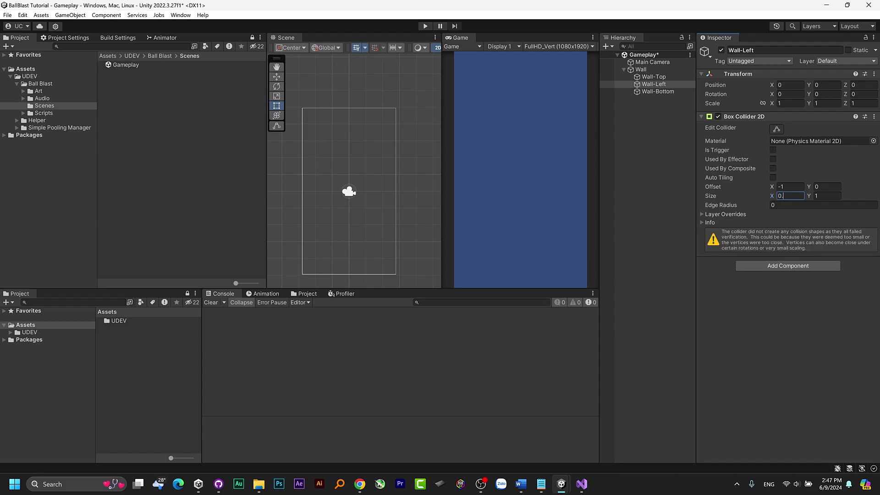
text(.5)
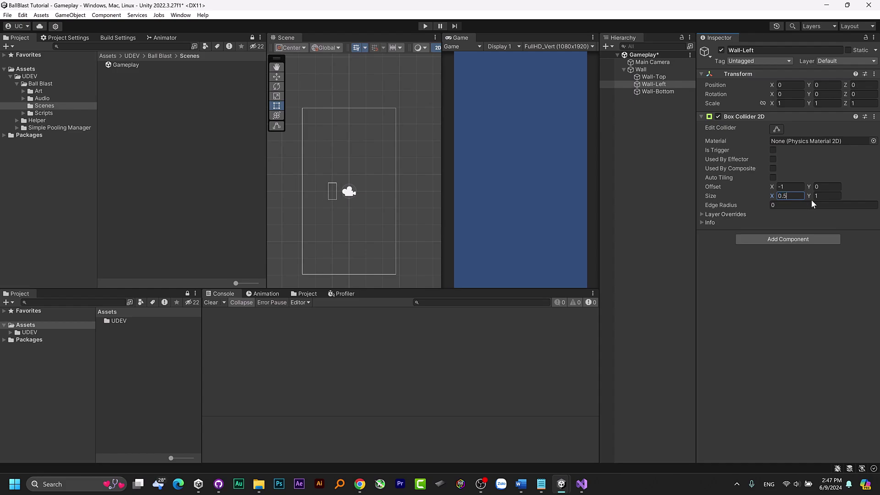
click(820, 196)
text(20)
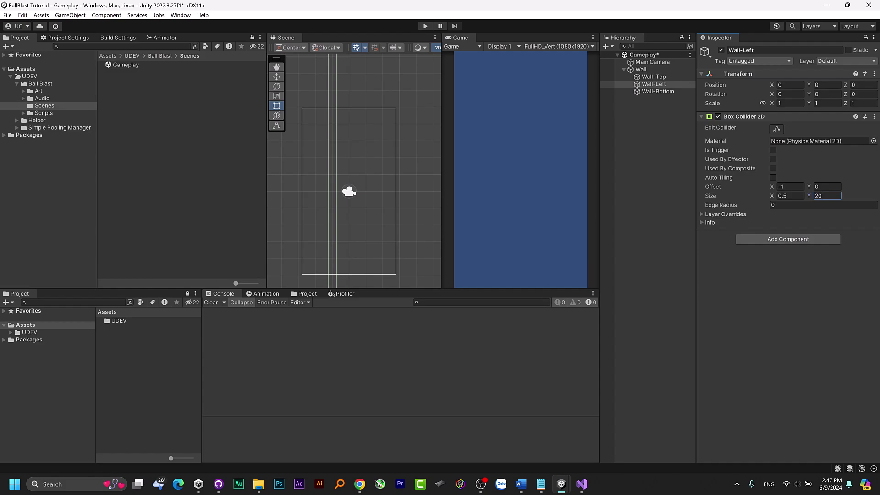
click(790, 187)
text(-)
text(3)
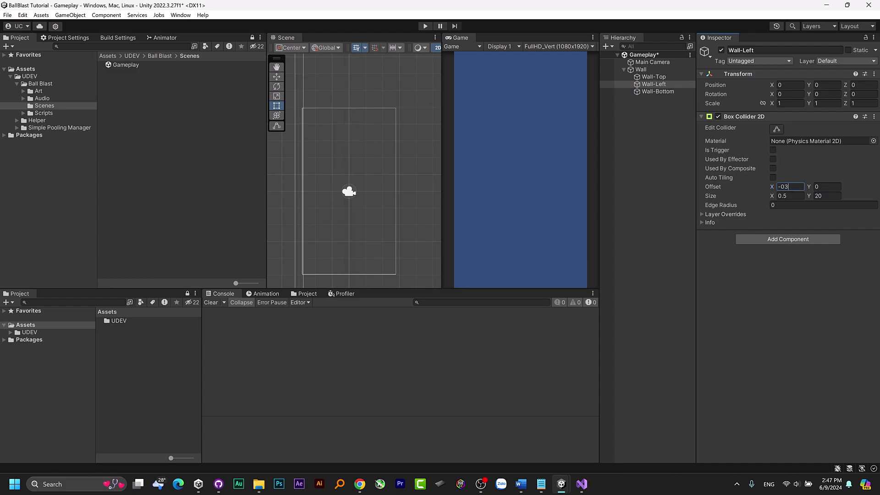
key(BackSpace)
text(3.)
text(03)
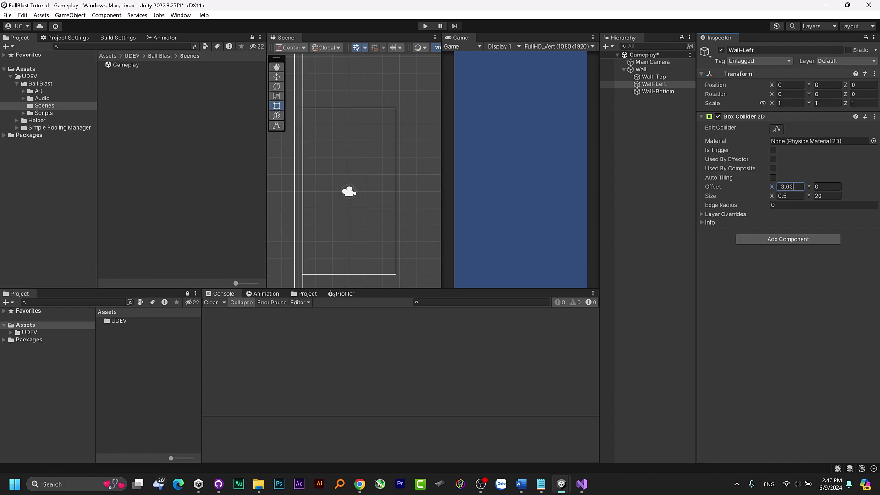
click(644, 85)
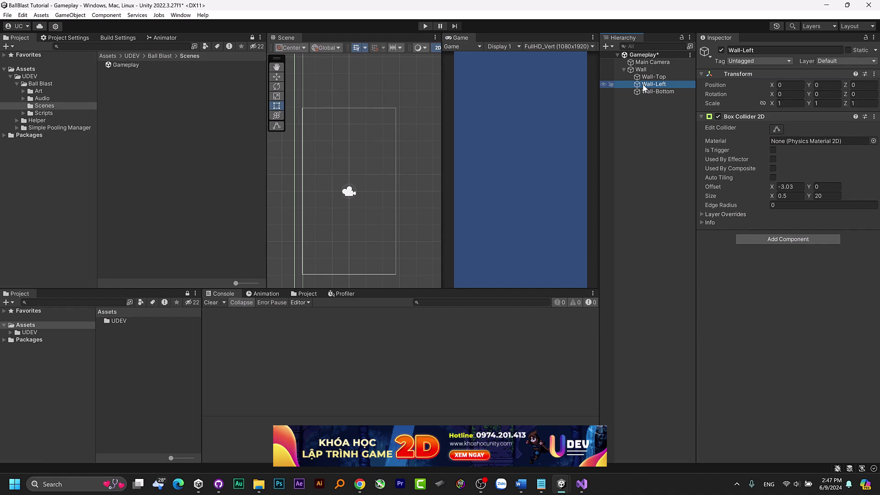
Duplicate Wall-Left and rename the copy to Wall-Right.
key(ctrl+d)
key(F2)
key(End)
key(BackSpace)
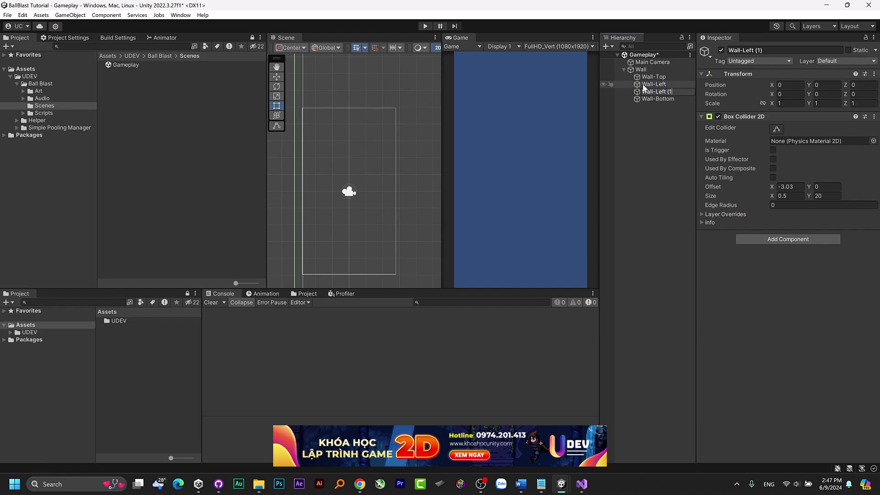
key(BackSpace)
key(BackSpace)
key(BackSpace)
key(BackSpace)
key(BackSpace)
key(BackSpace)
key(BackSpace)
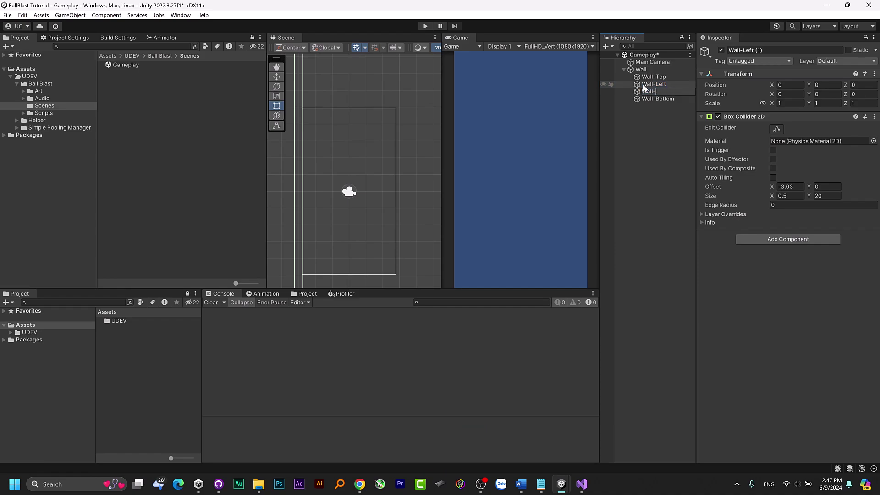
text(R)
text(ight)
key(Return)
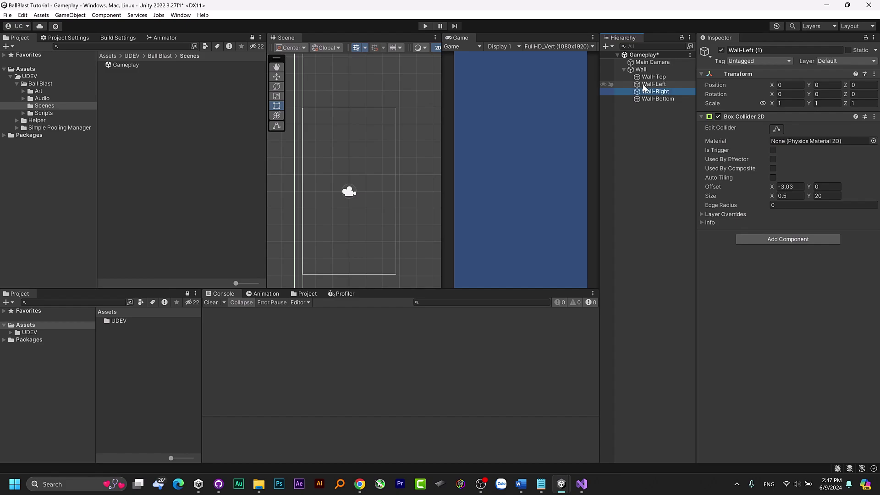
Set Wall-Right's collider Offset X to 3.03, move it below Wall-Bottom, and save the scene.
click(781, 187)
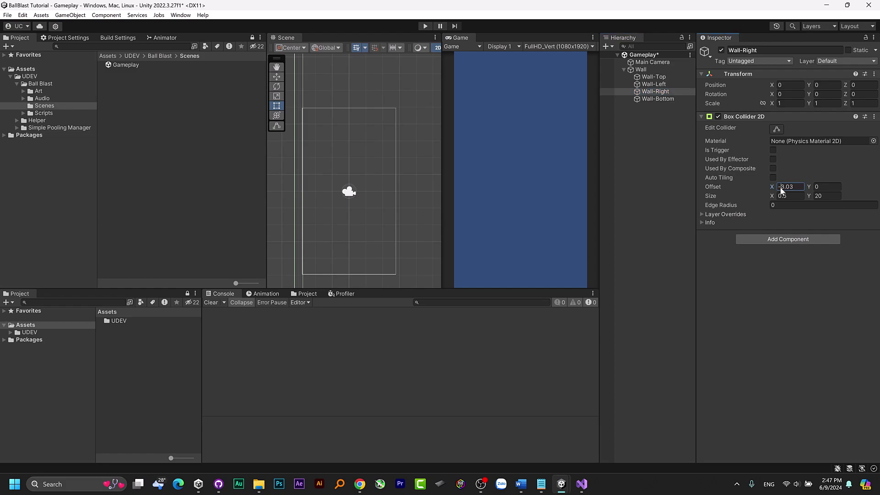
key(BackSpace)
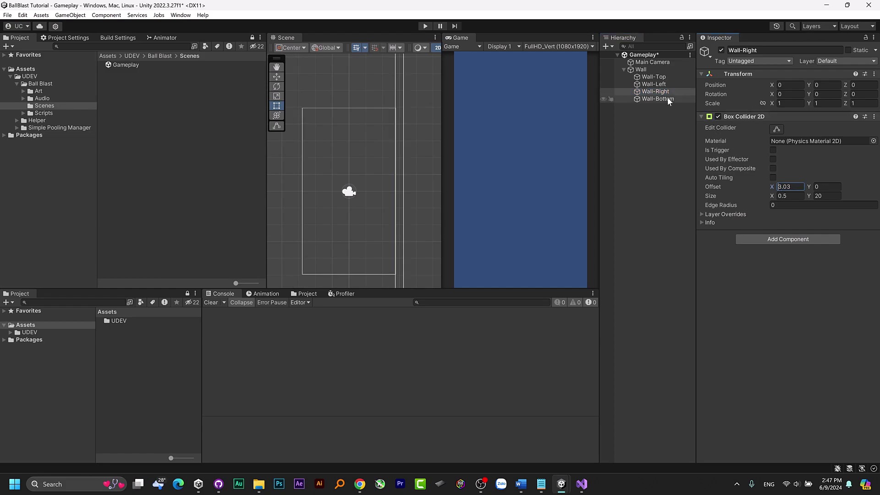
click(670, 91)
drag(677, 103, 679, 100)
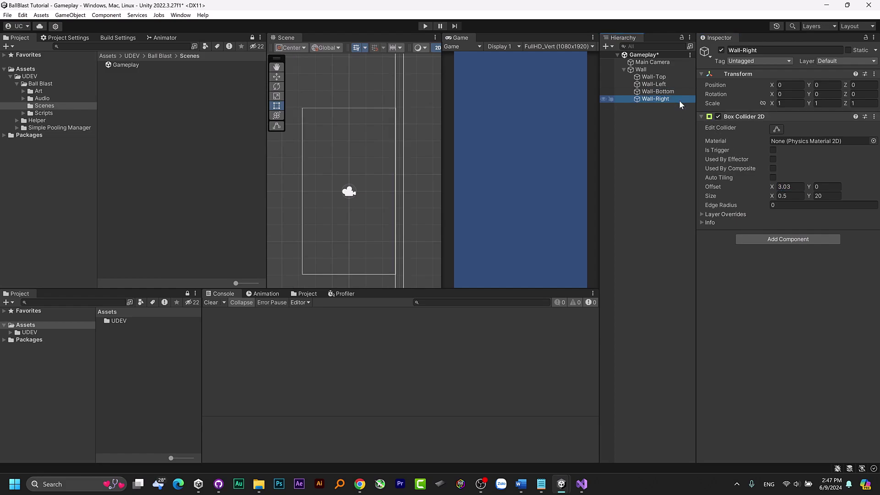
click(663, 118)
key(ctrl+s)
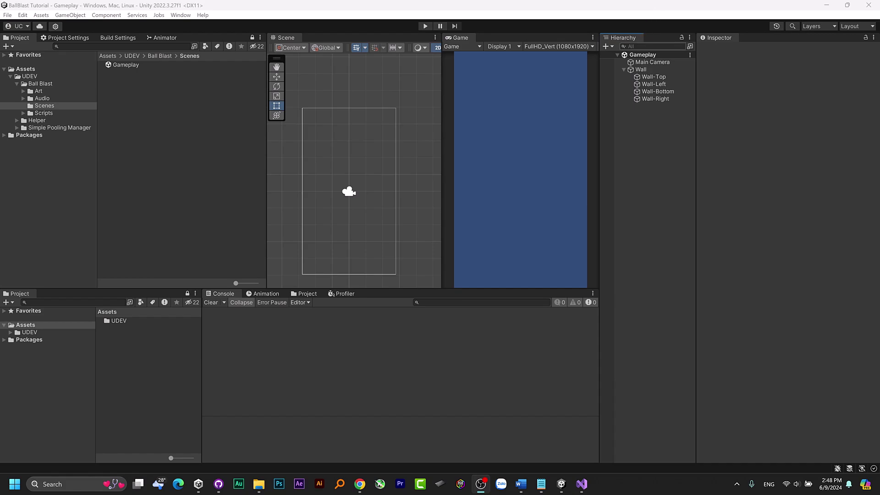
Add a UI Canvas, with its EventSystem, to the Gameplay scene.
click(623, 70)
right_click(636, 113)
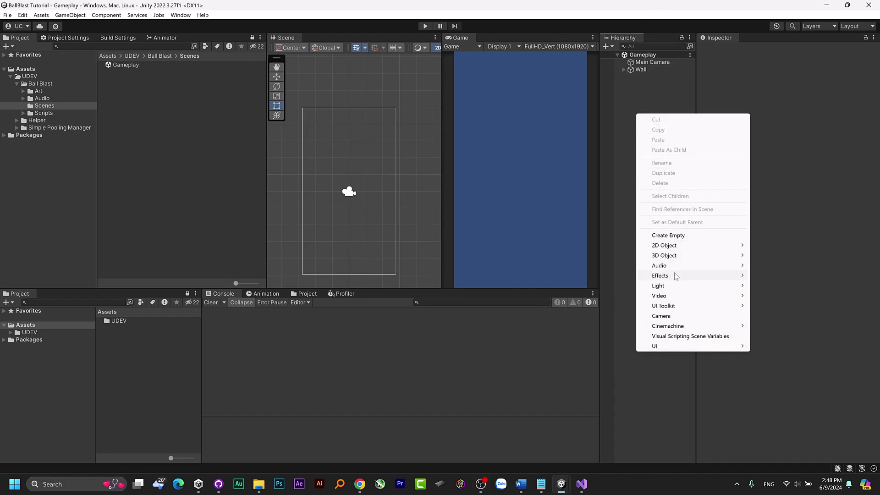
mouse_move(679, 274)
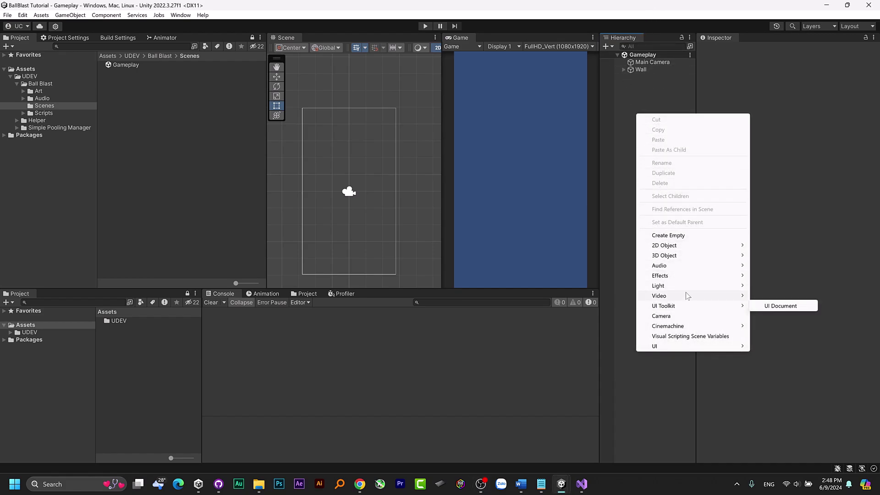
mouse_move(687, 296)
mouse_move(681, 346)
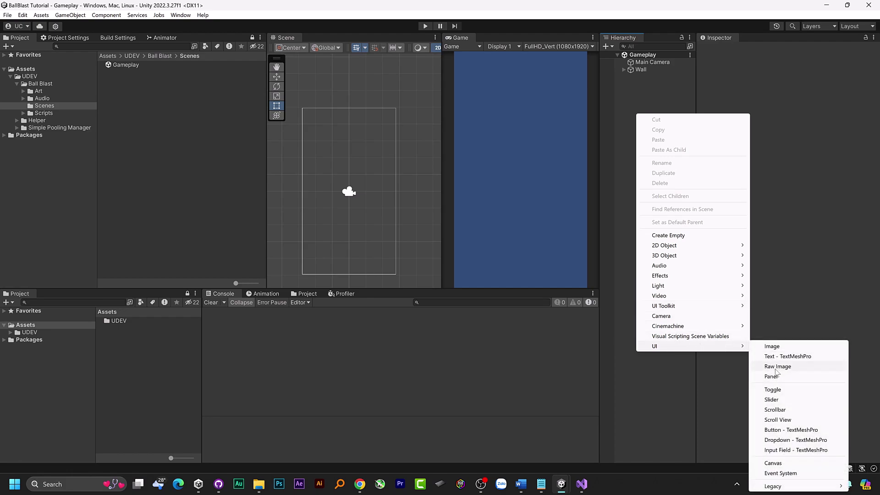
click(778, 462)
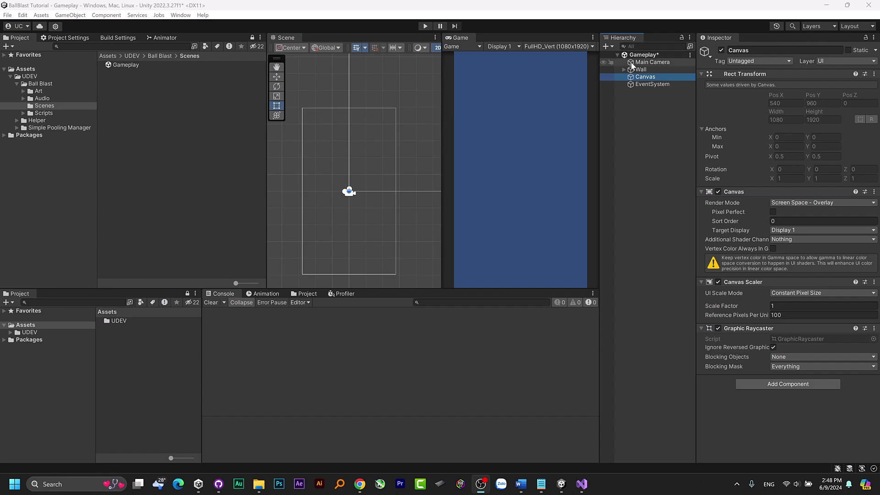
Rename the new canvas to GameBG_Canvas.
click(642, 77)
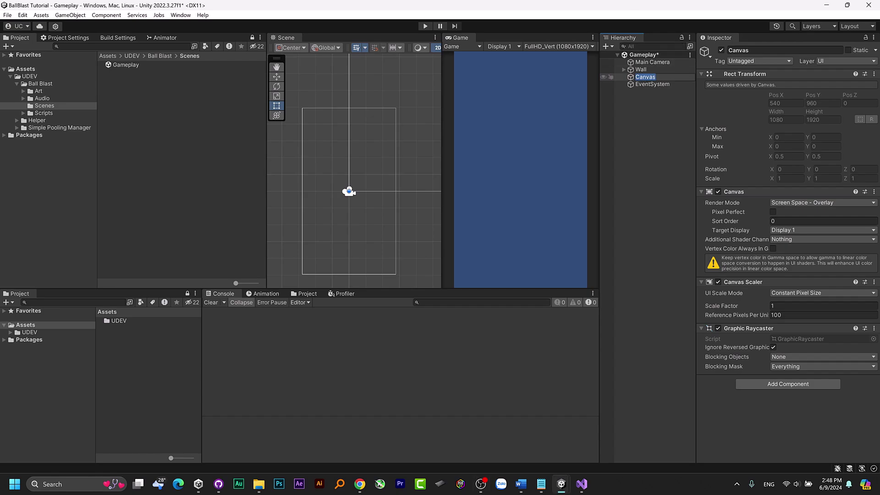
text(GameB)
text(G_Canva)
text(s)
key(Return)
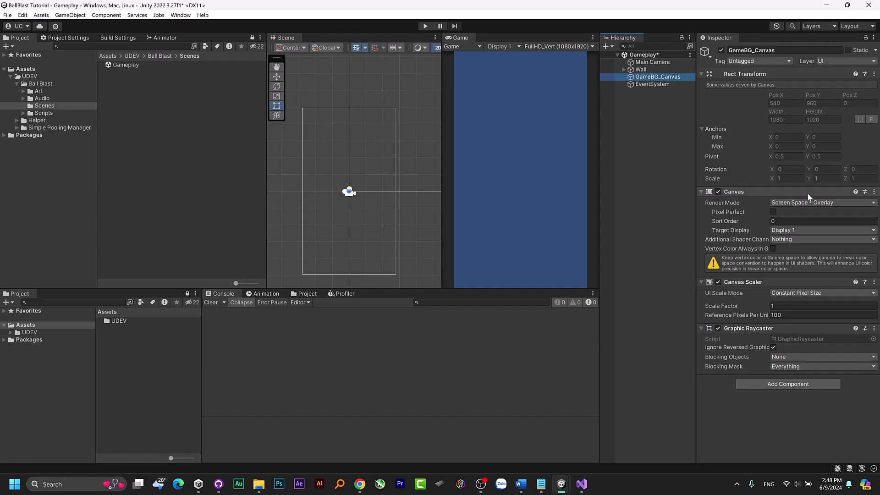
Render the canvas in Screen Space - Camera via Main Camera on the Background sorting layer.
click(804, 202)
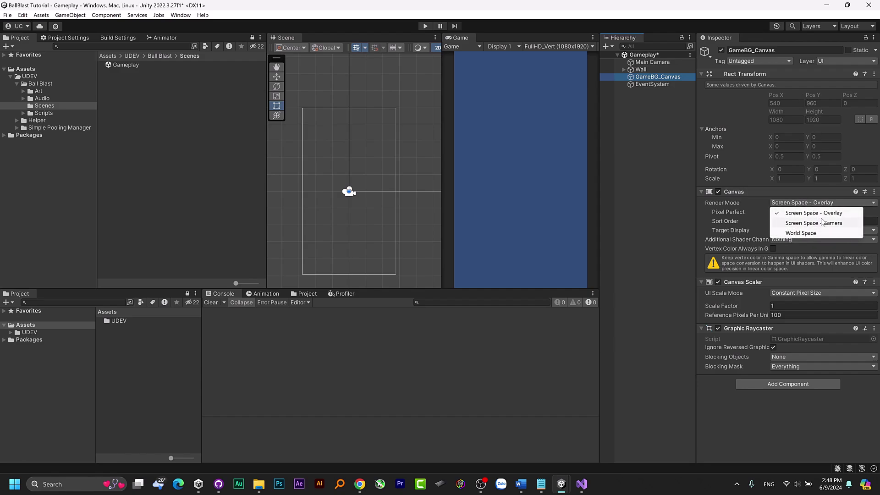
click(821, 223)
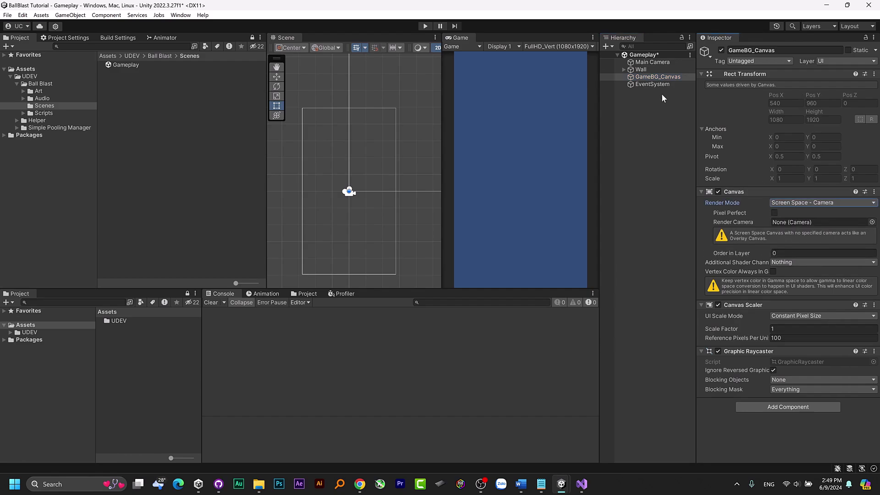
drag(648, 64, 784, 220)
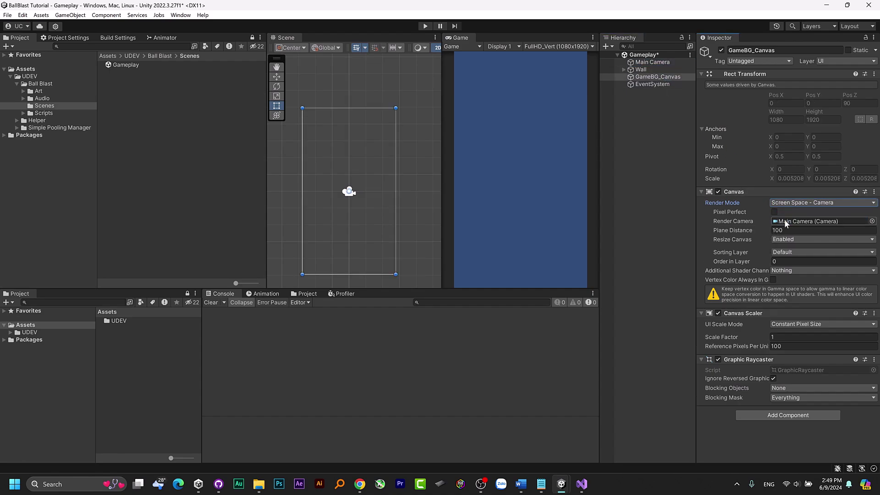
click(808, 252)
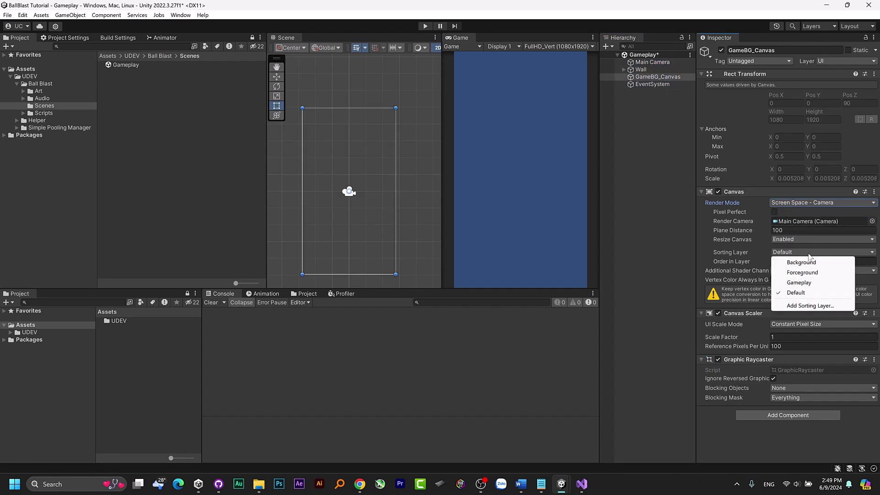
click(802, 262)
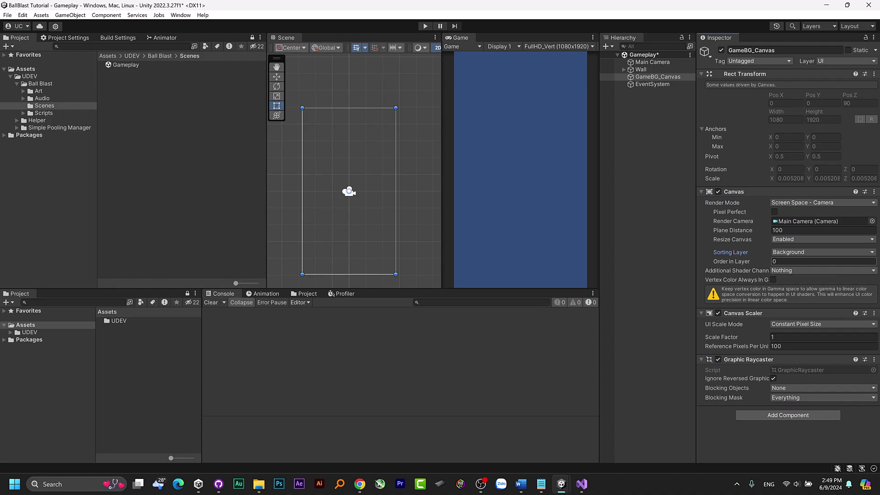
Scale the canvas with screen size at 1080×1920, matching height fully, and save the scene.
click(797, 326)
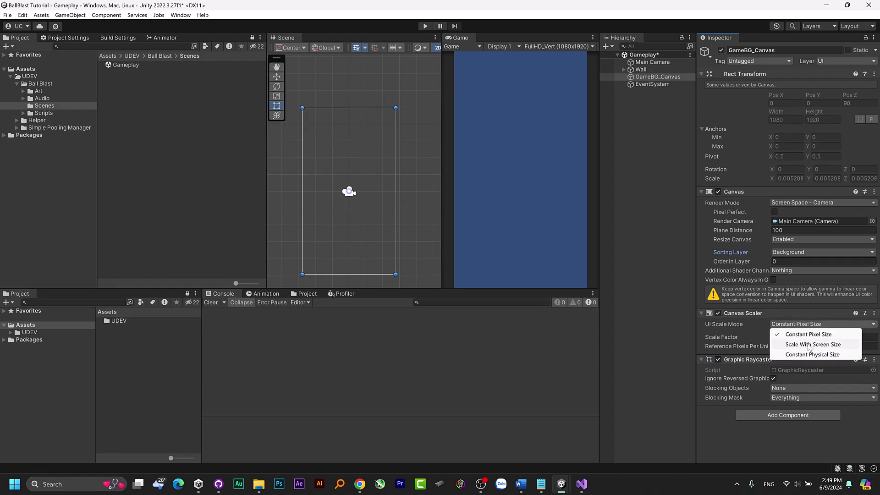
click(809, 345)
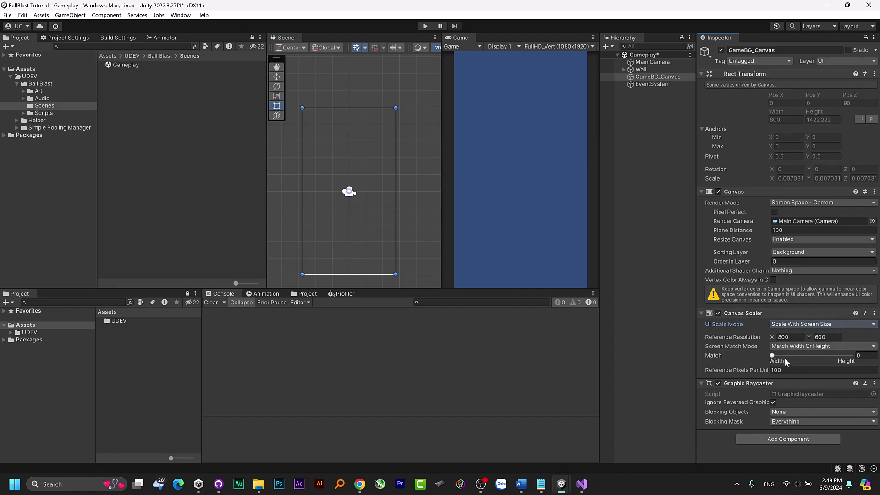
drag(772, 356, 857, 362)
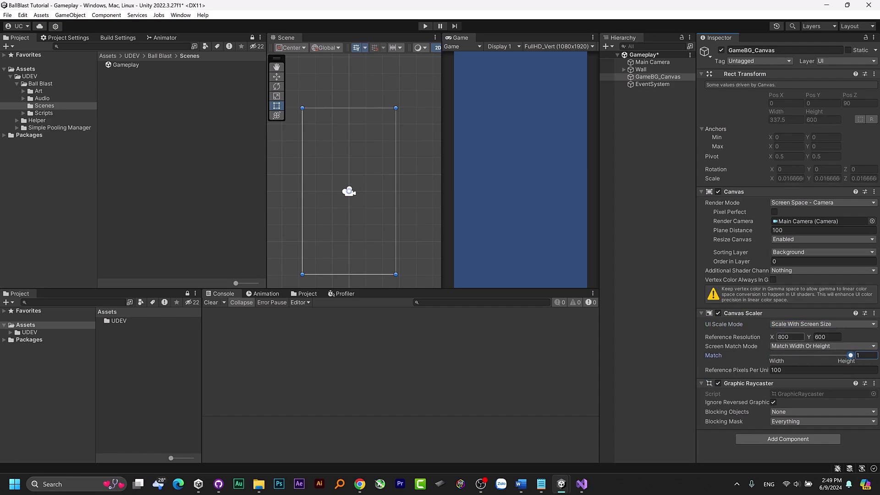
click(799, 337)
text(1)
text(08)
key(Tab)
text(1920)
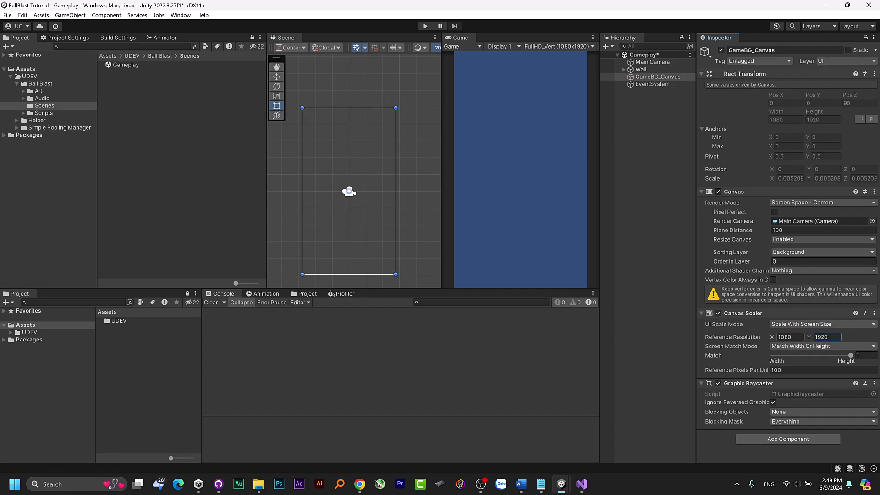
key(ctrl+s)
Add a UI Image under GameBG_Canvas anchored stretch-stretch to fill the canvas.
right_click(642, 79)
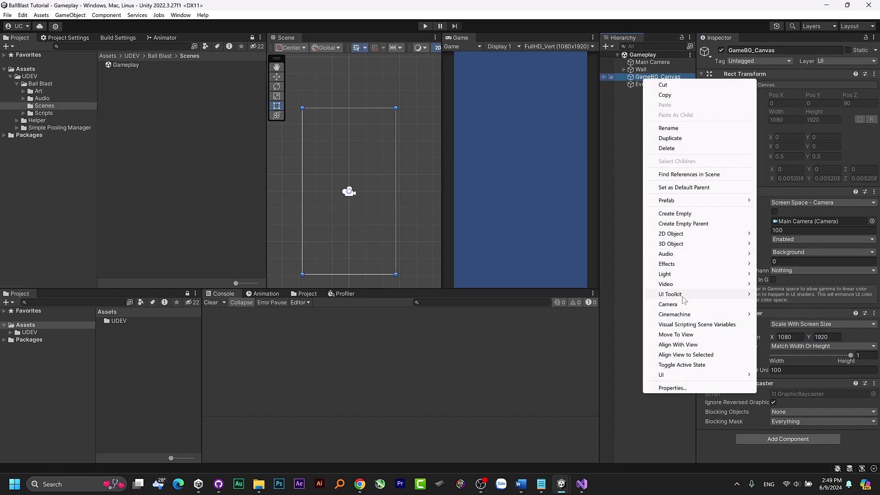
mouse_move(689, 376)
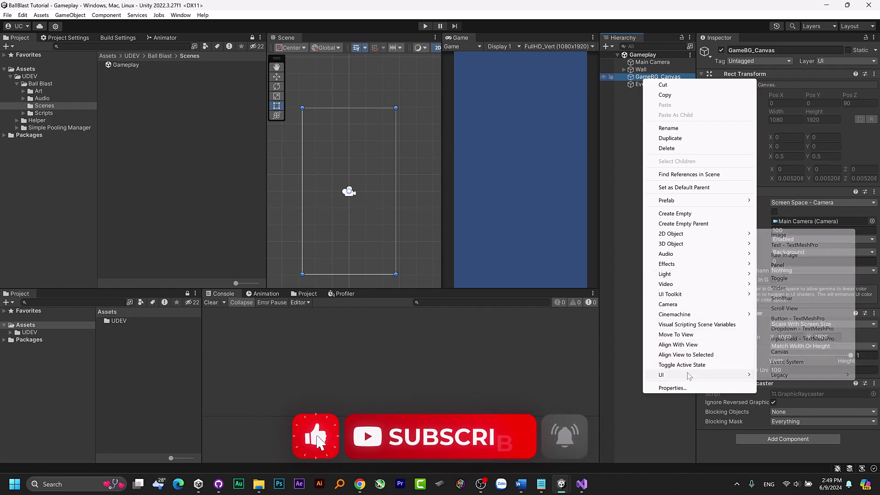
click(779, 235)
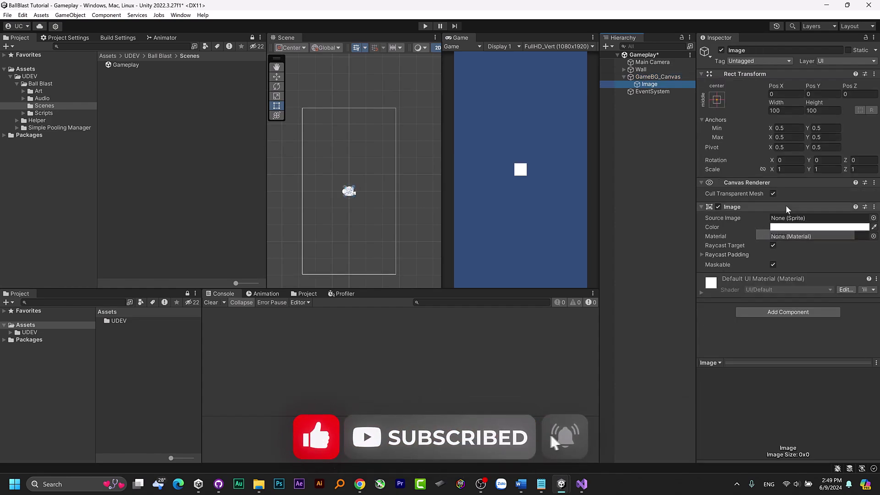
click(717, 100)
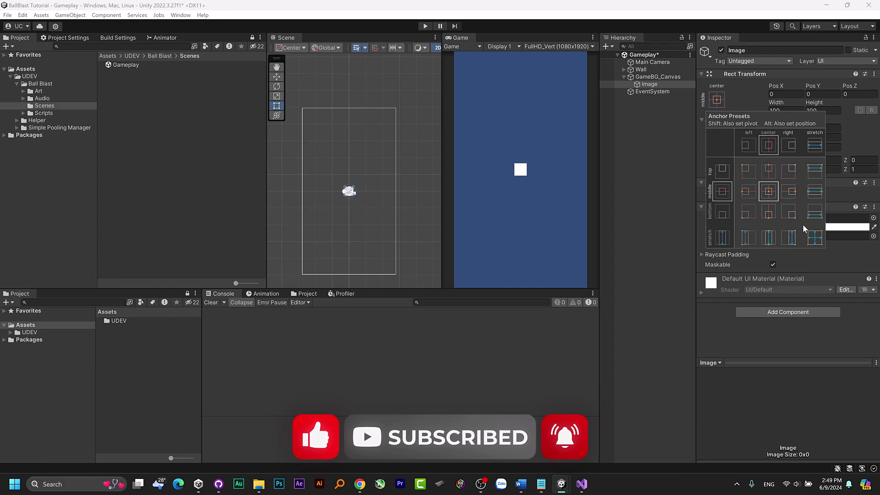
alt+click(815, 237)
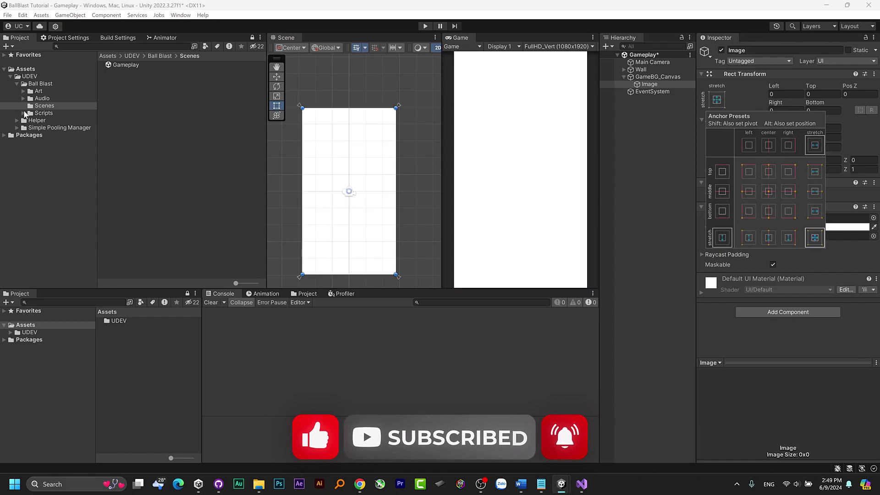
Set the image's Source Image to the BG_2 sprite and save the scene.
click(24, 91)
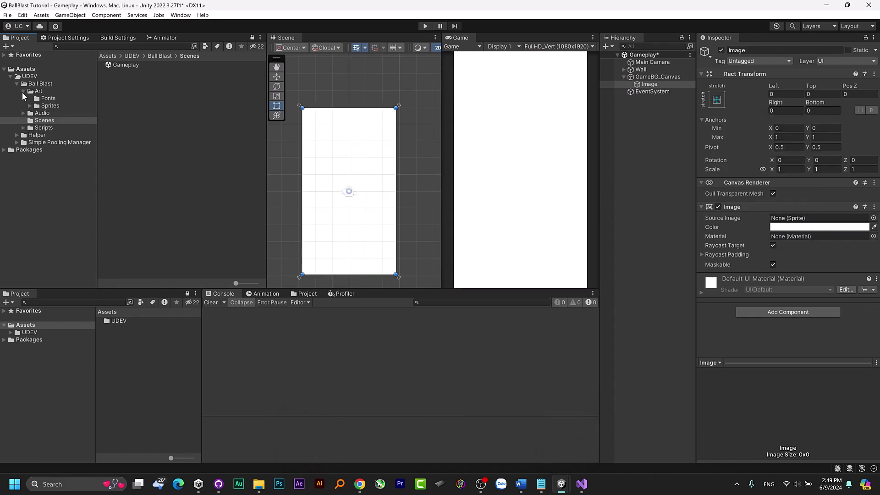
click(30, 106)
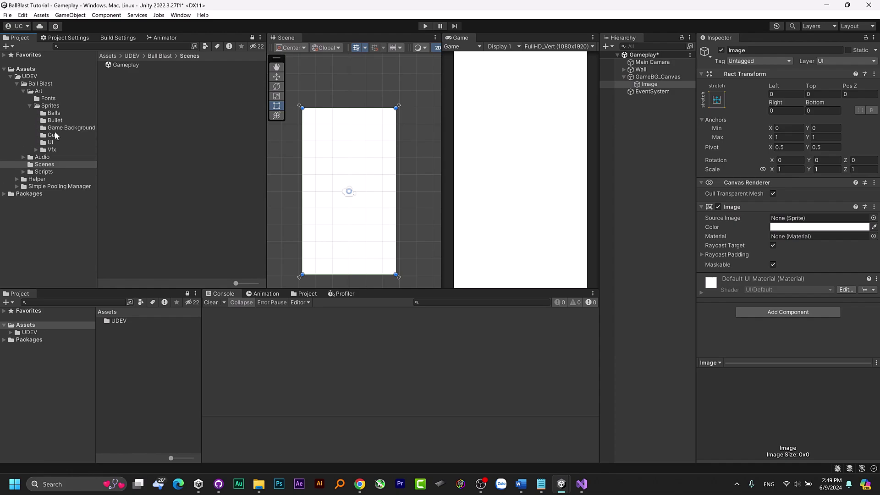
click(64, 127)
drag(119, 65, 788, 219)
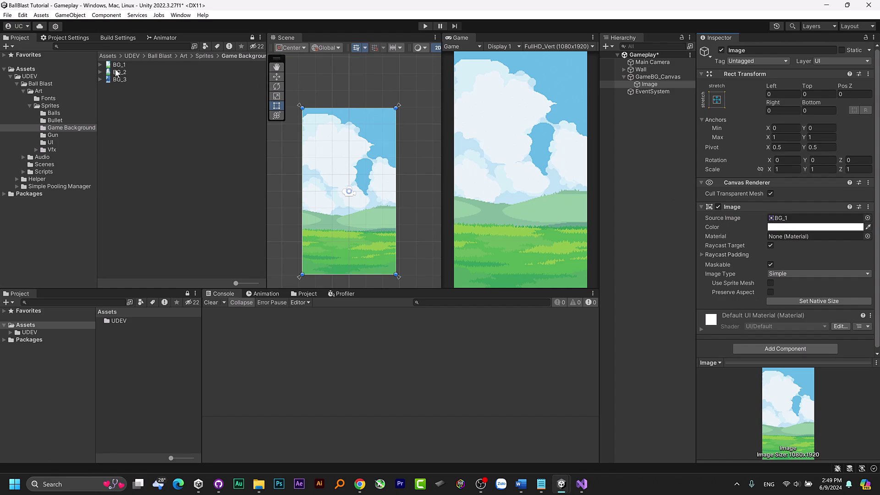
drag(117, 72, 795, 223)
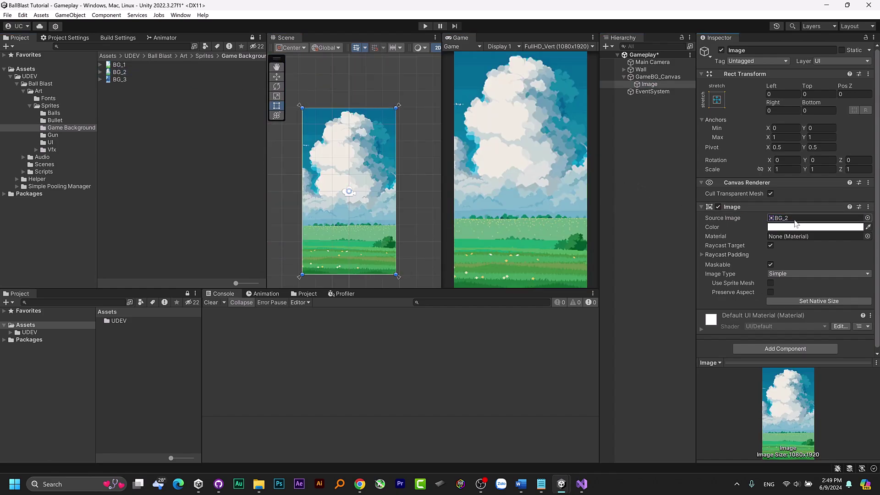
key(ctrl+s)
Rename the Image object to Background.
click(649, 84)
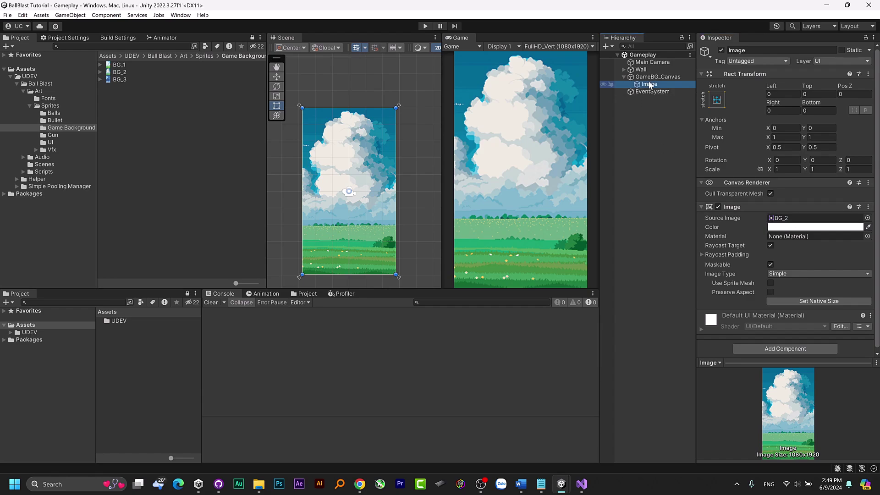
click(650, 85)
text(Backgroun)
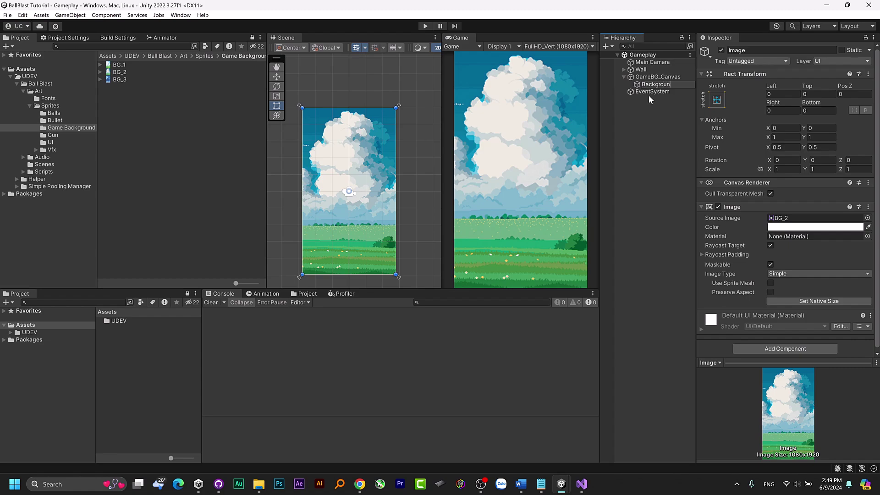
text(d)
key(Return)
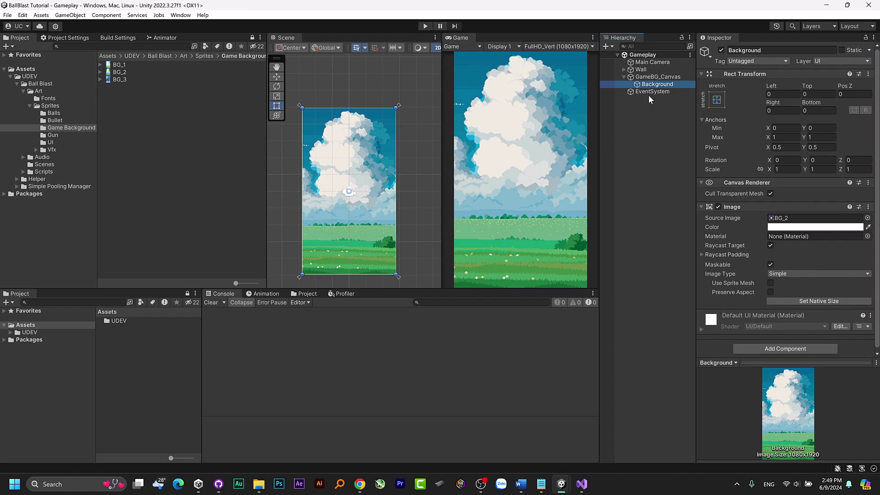